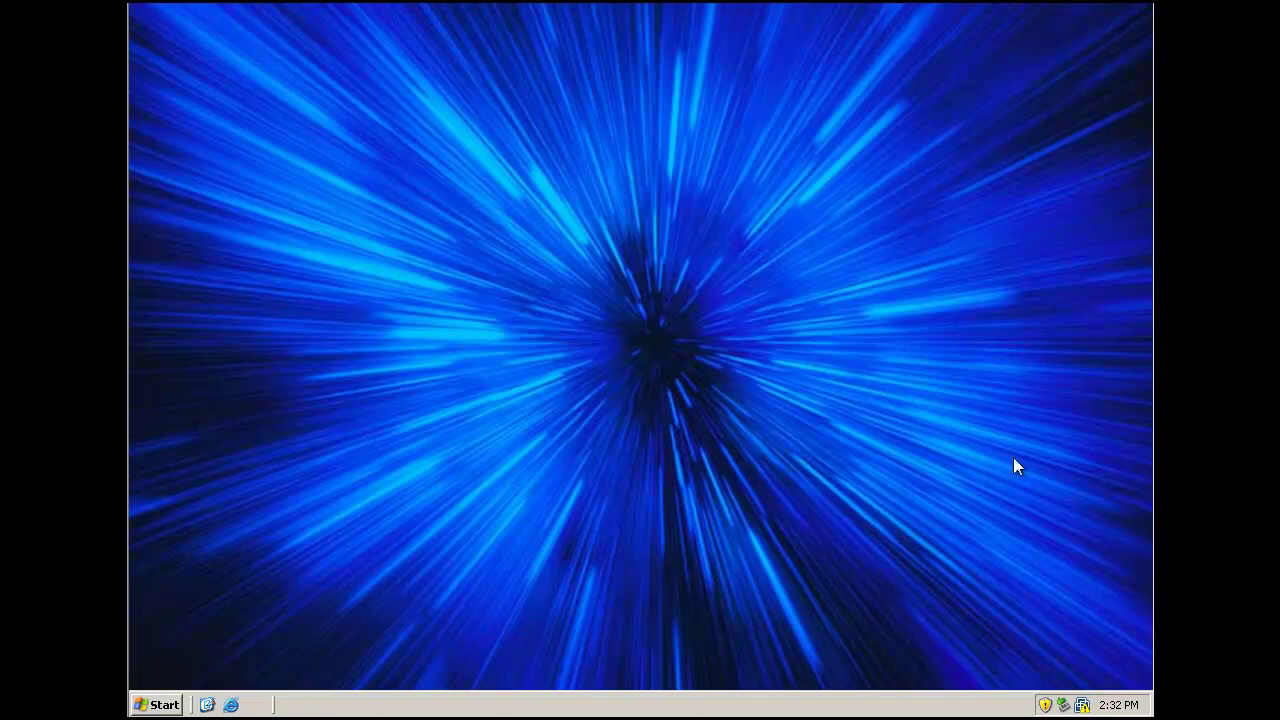
Launch Pcounter Administrator from the Pcounter XAudit LE program group
{"action": "left_click", "coordinate": [162, 706]}
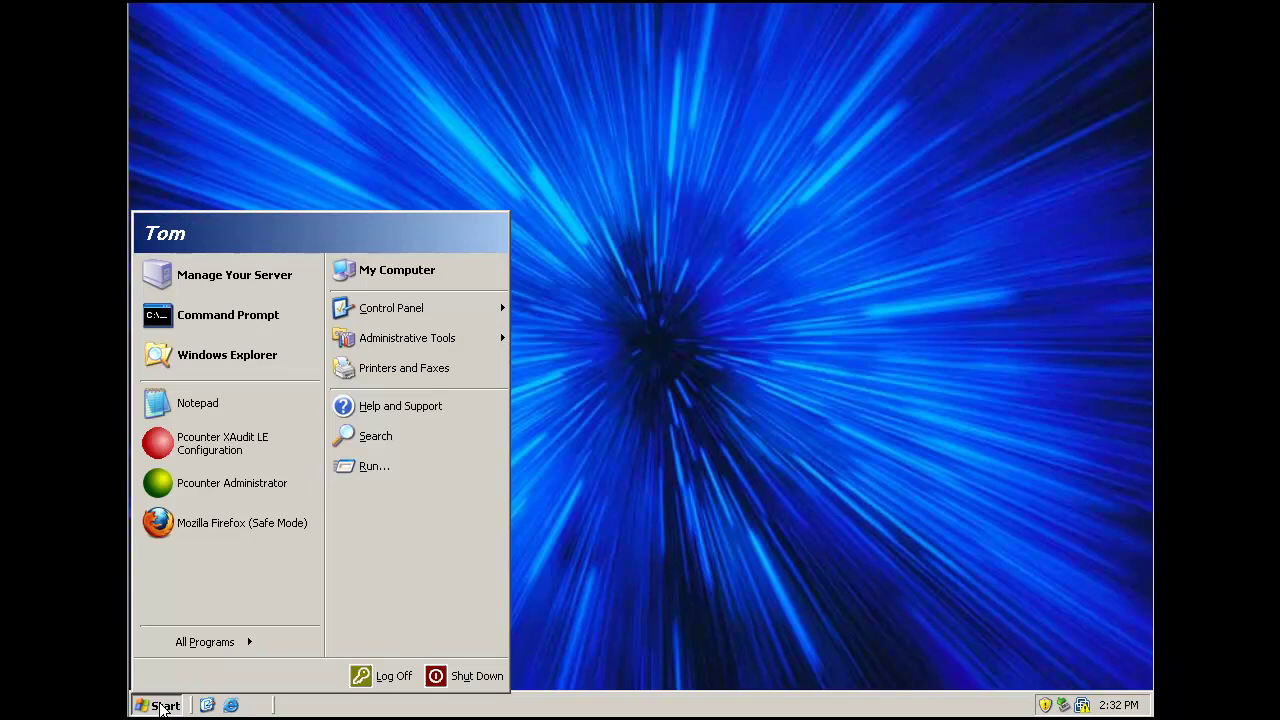
{"action": "mouse_move", "coordinate": [199, 644]}
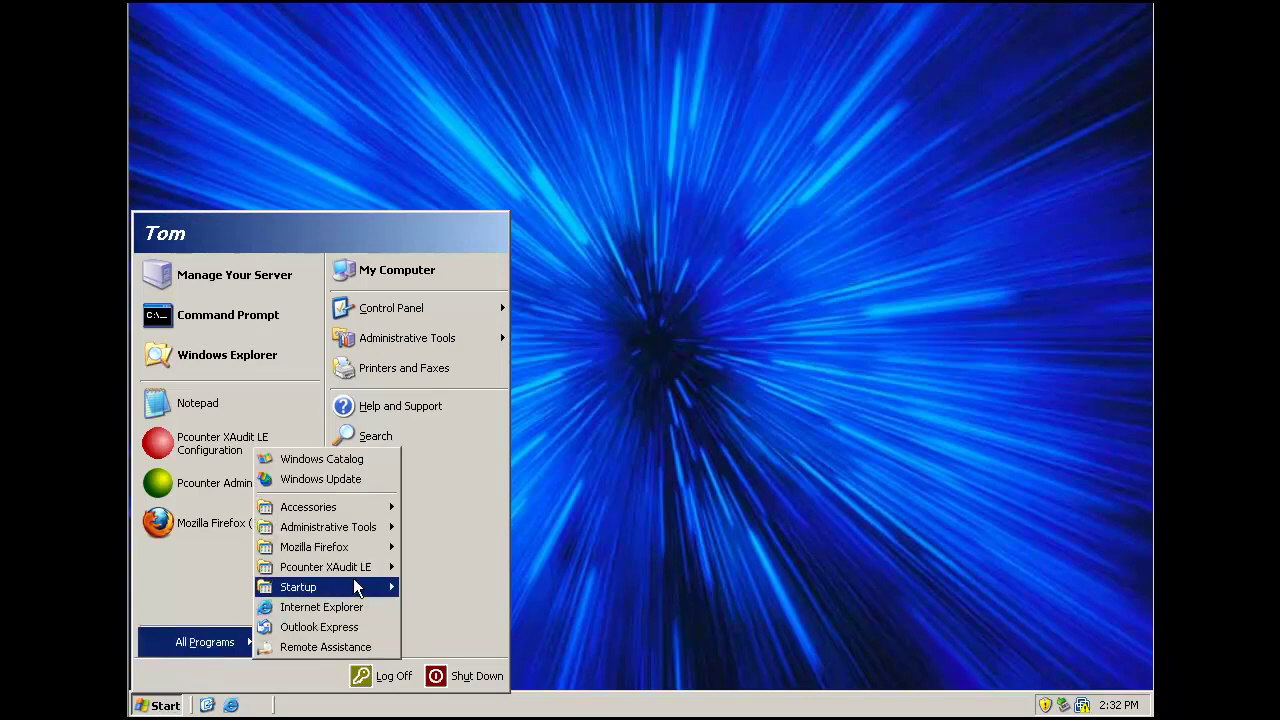
{"action": "mouse_move", "coordinate": [358, 568]}
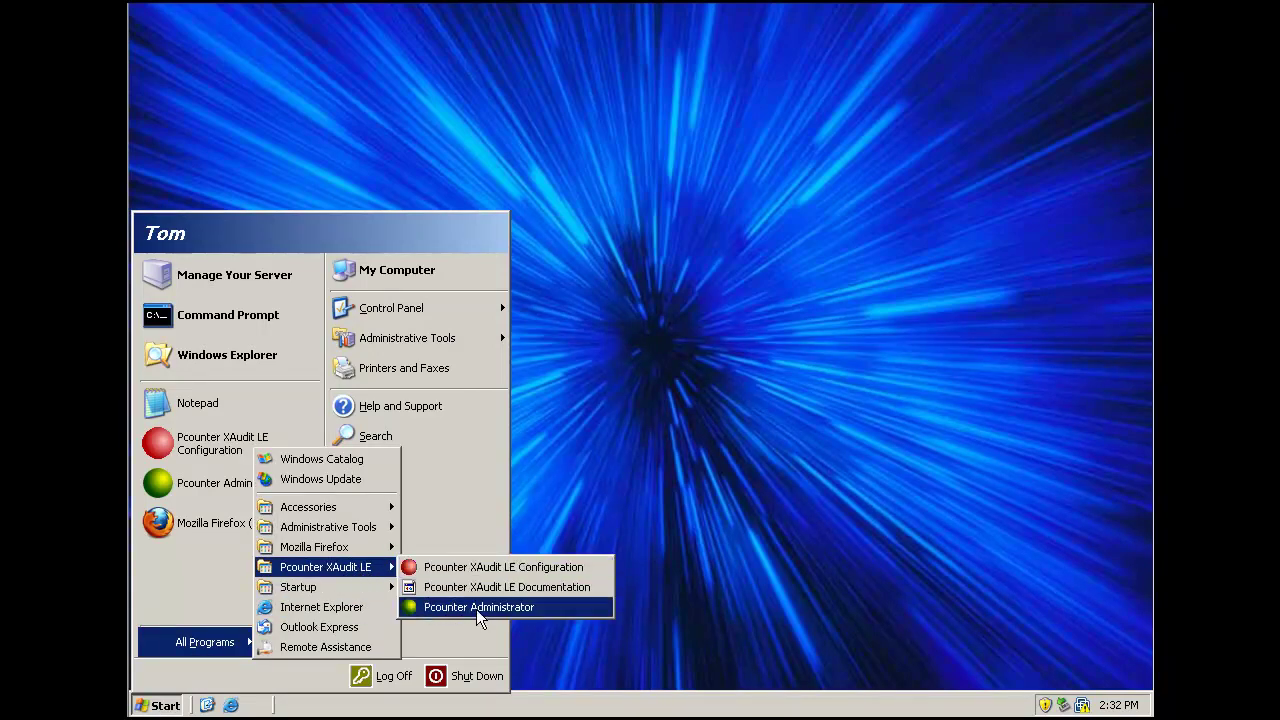
{"action": "left_click", "coordinate": [478, 608]}
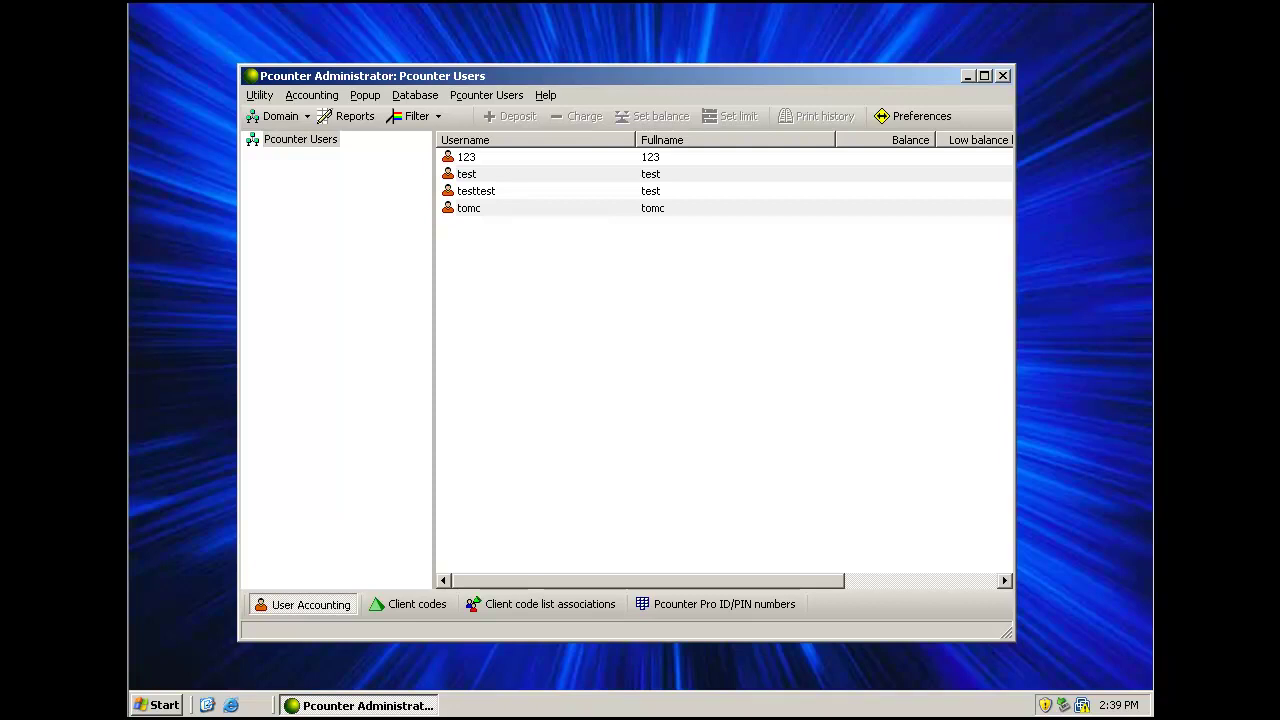
Browse the AD domain ANDTECHSF.com to list its Users container accounts and groups
{"action": "left_click", "coordinate": [288, 117]}
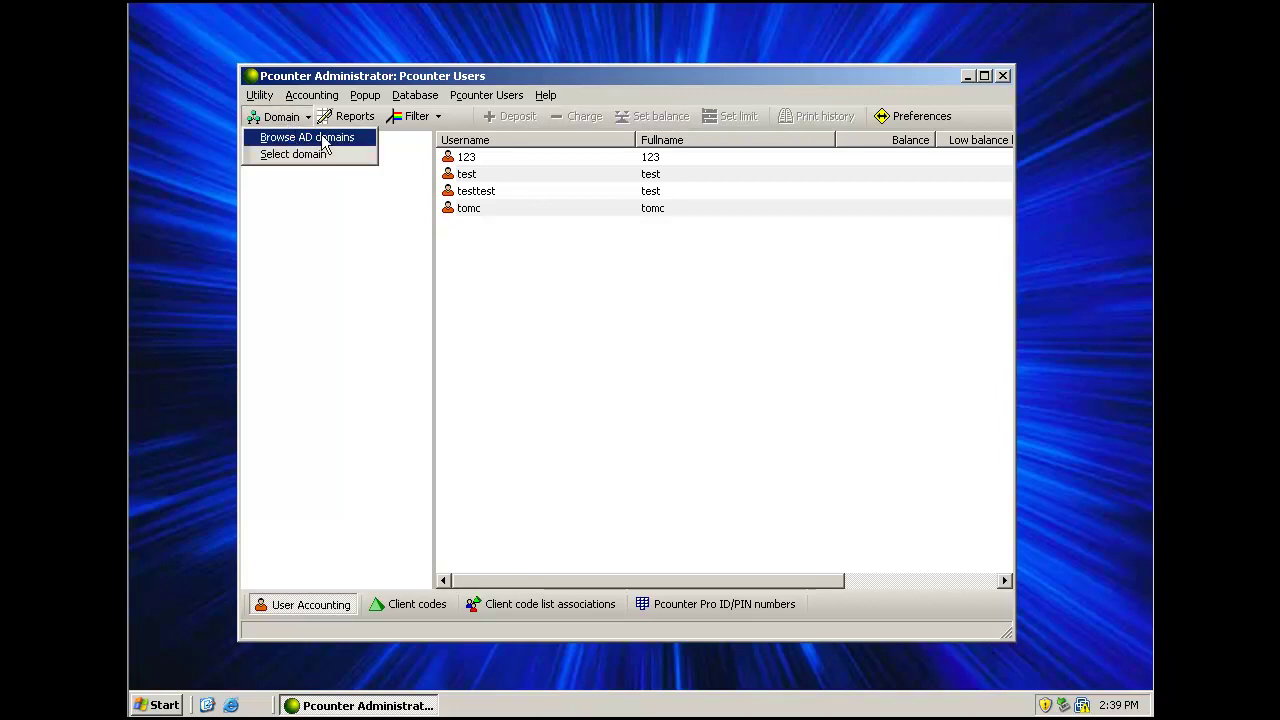
{"action": "left_click", "coordinate": [320, 137]}
{"action": "left_click", "coordinate": [414, 201]}
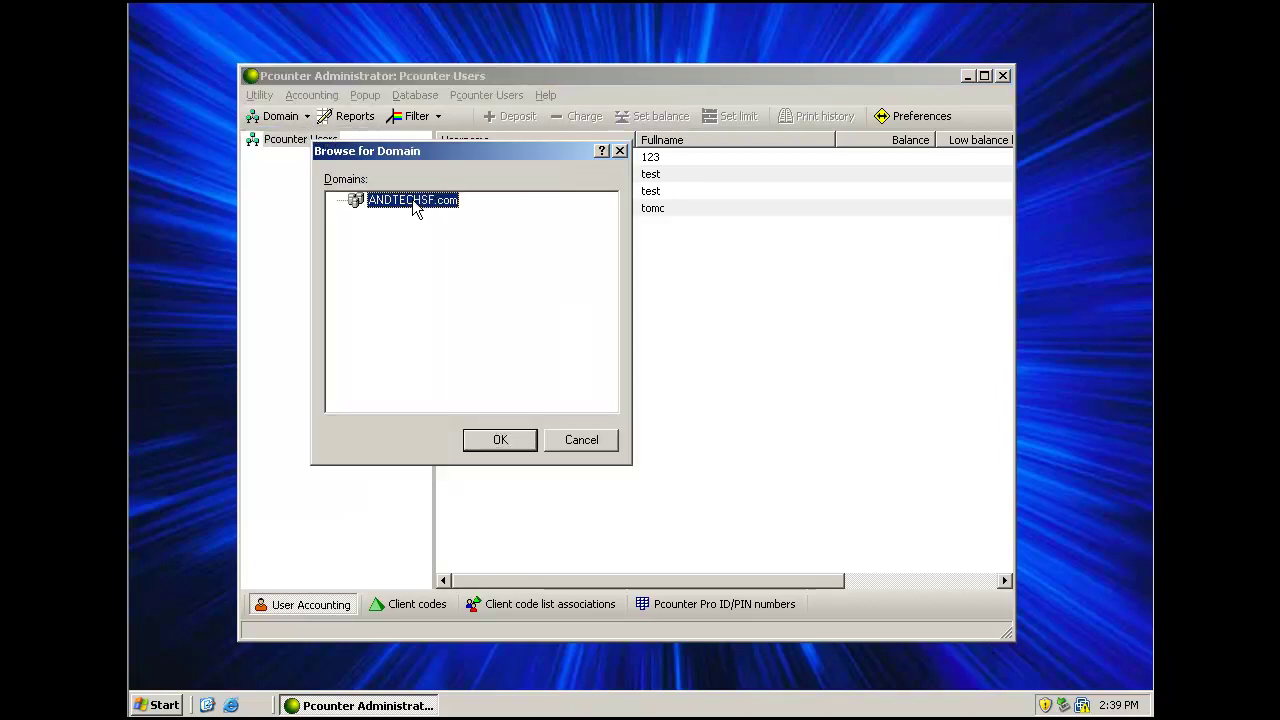
{"action": "left_click", "coordinate": [506, 440]}
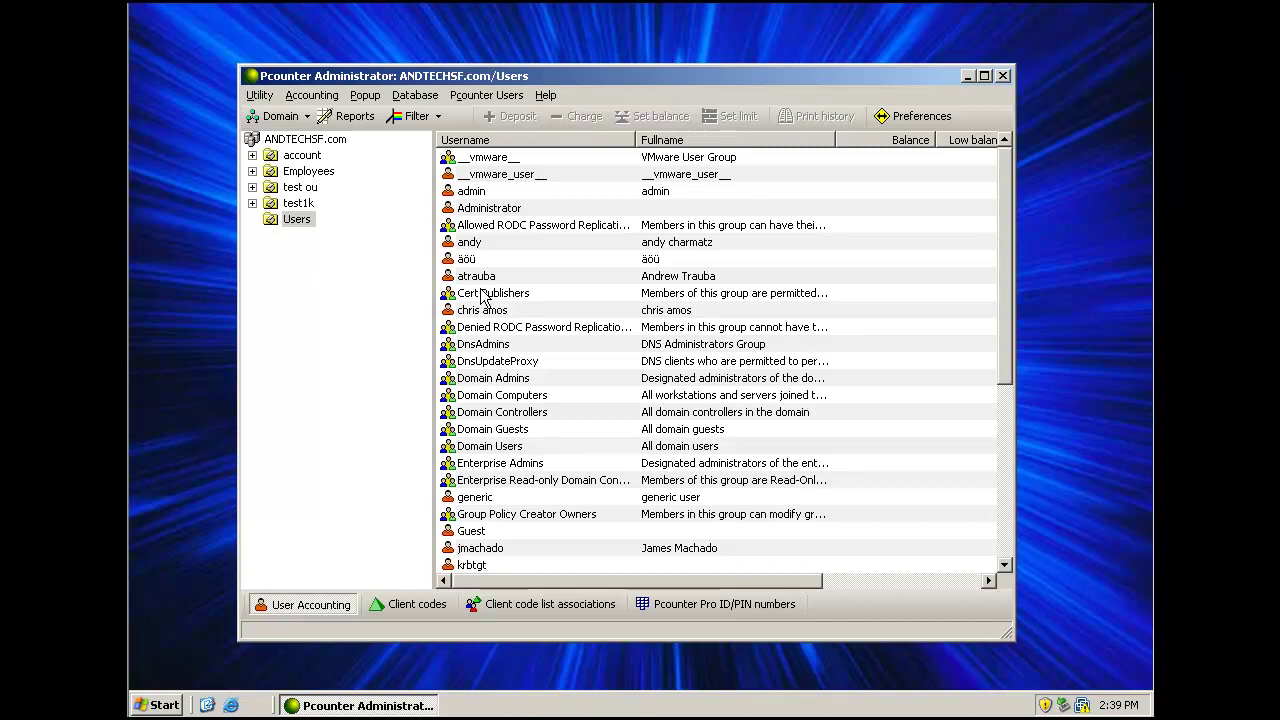
Select computer PCXA-LE under ANDTECHSF to list its local accounts and groups
{"action": "left_click", "coordinate": [272, 117]}
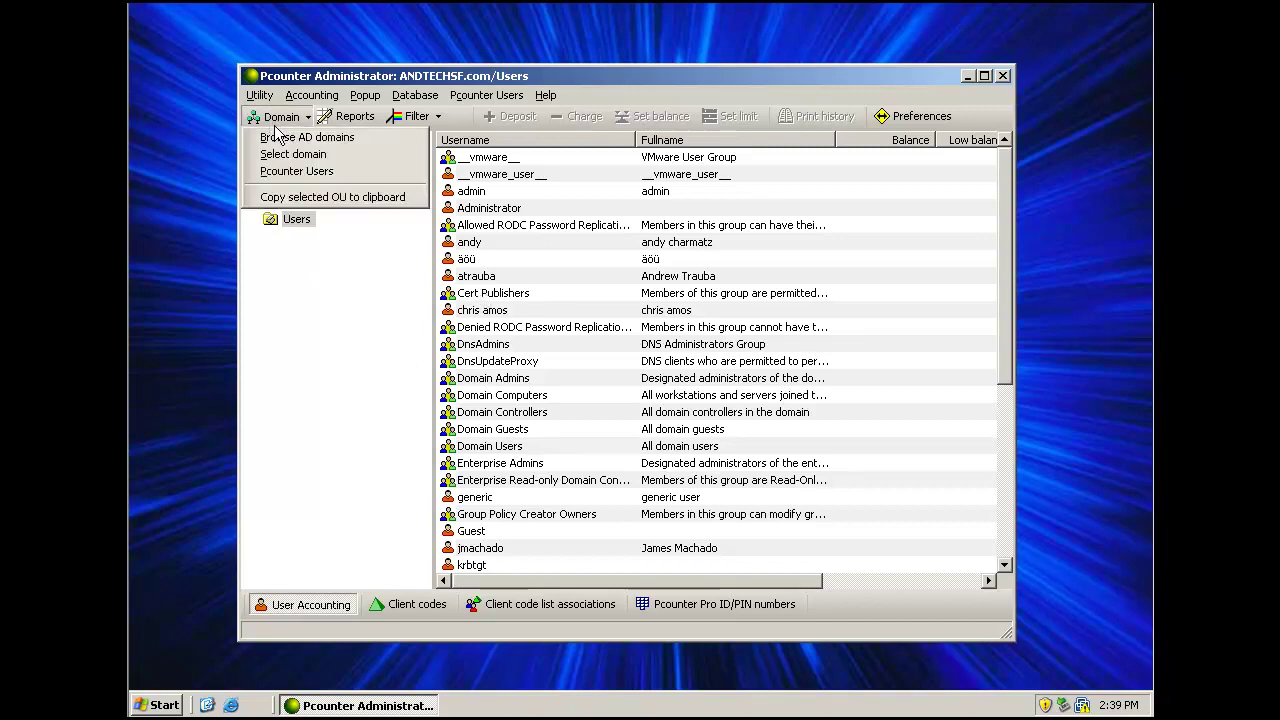
{"action": "left_click", "coordinate": [290, 154]}
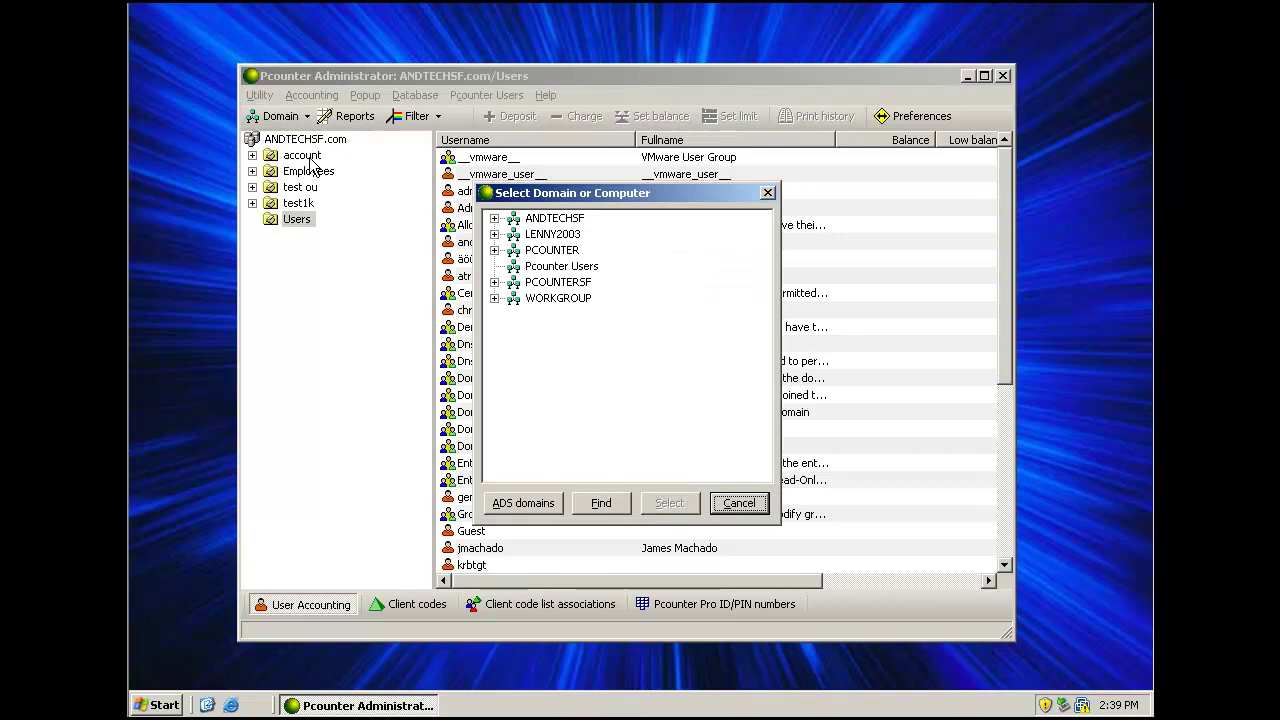
{"action": "left_click", "coordinate": [494, 220]}
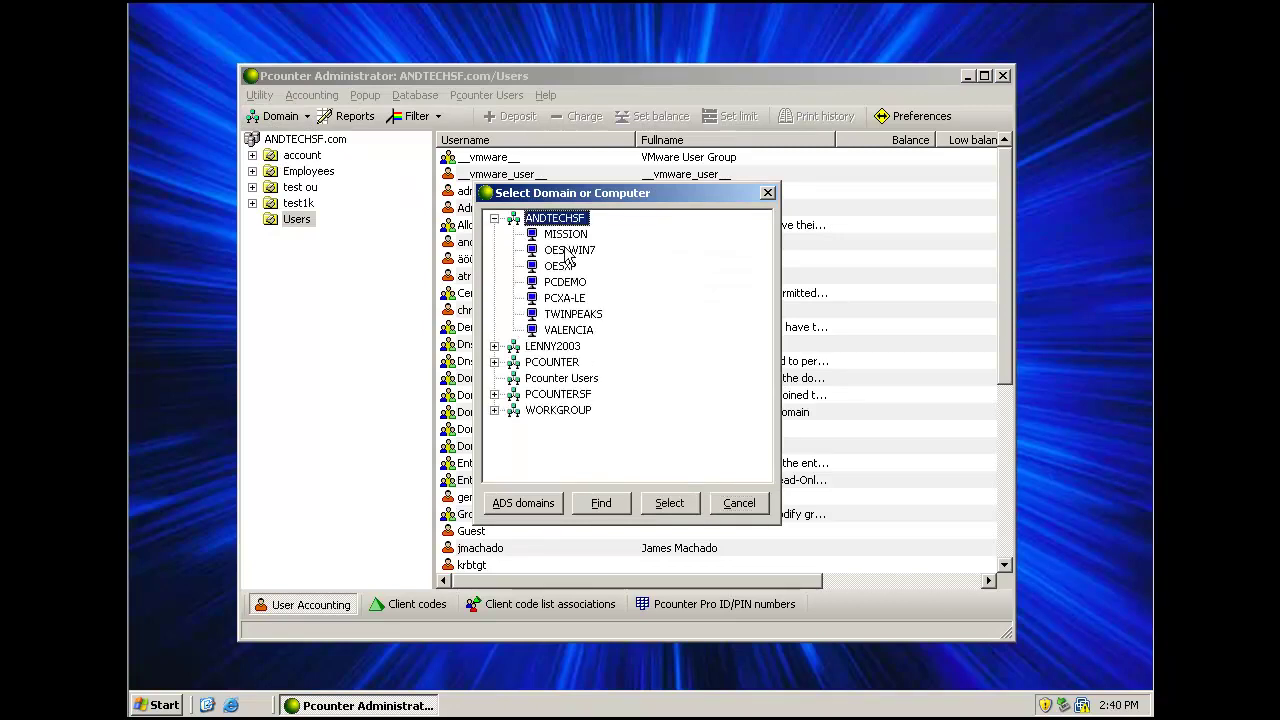
{"action": "left_click", "coordinate": [575, 303]}
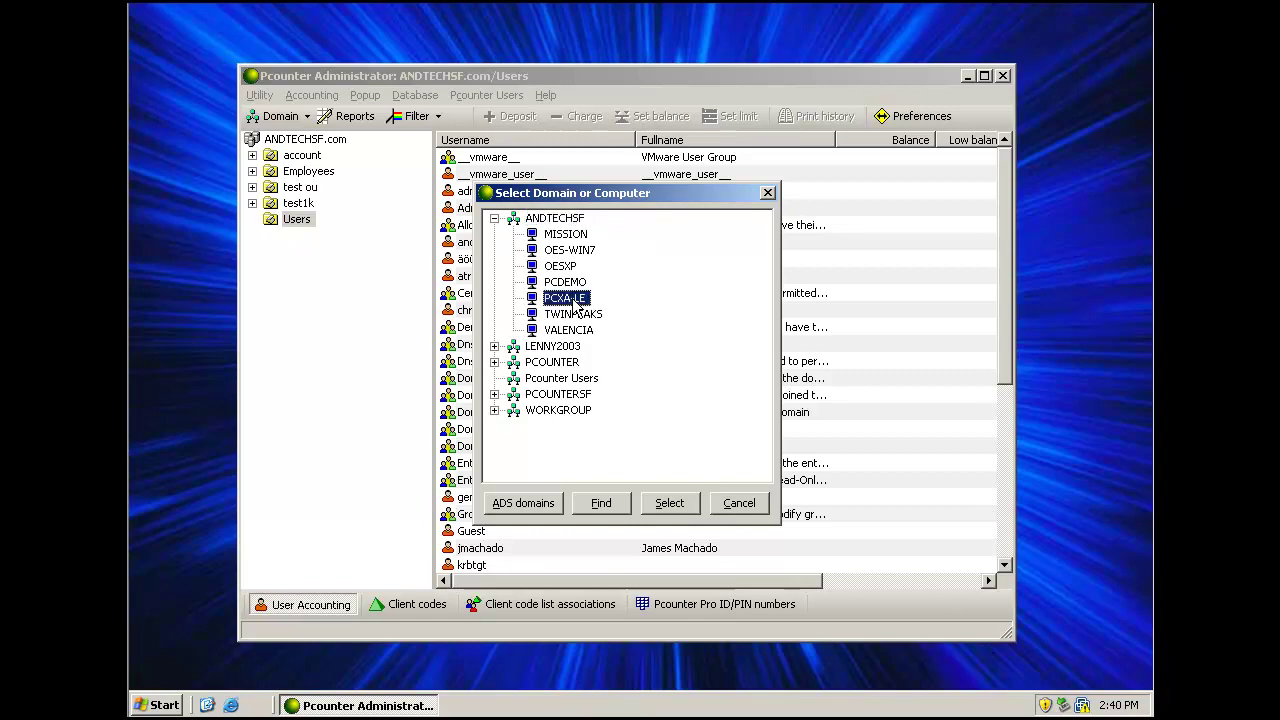
{"action": "left_click", "coordinate": [686, 507]}
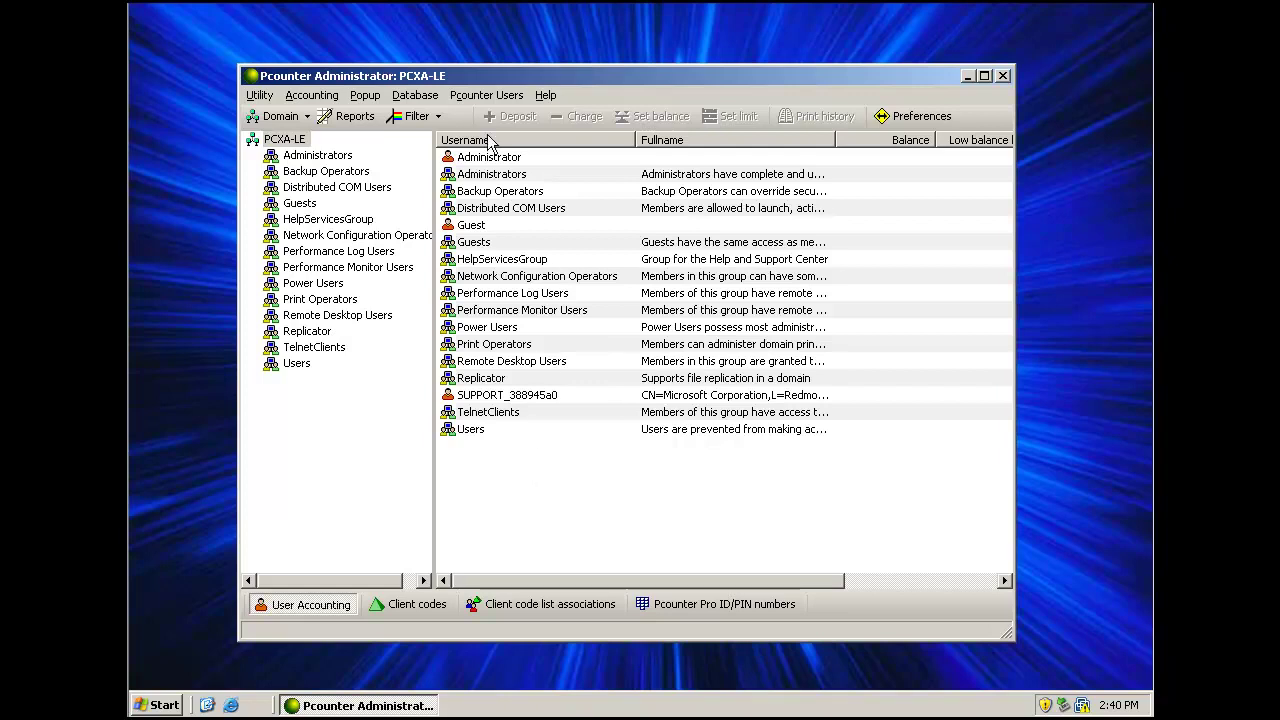
Show the Pcounter Users list with accounts 123, test, testtest and tomc
{"action": "left_click", "coordinate": [487, 98]}
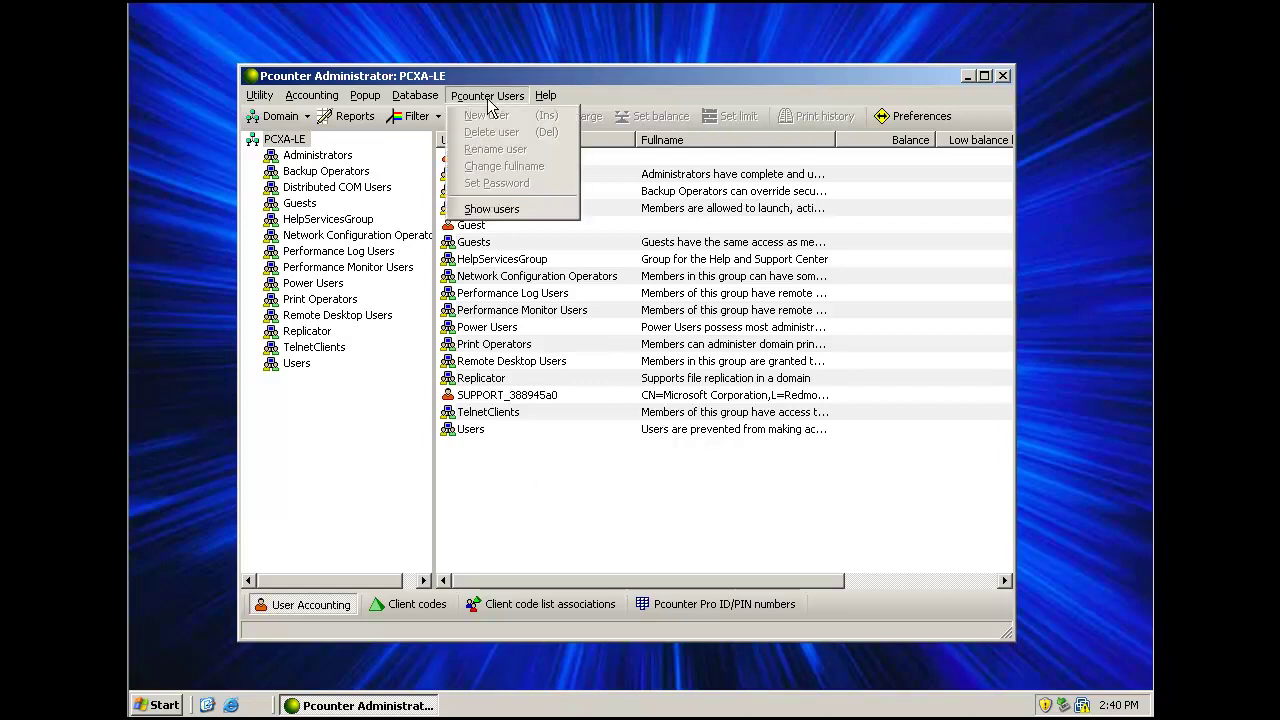
{"action": "left_click", "coordinate": [490, 210]}
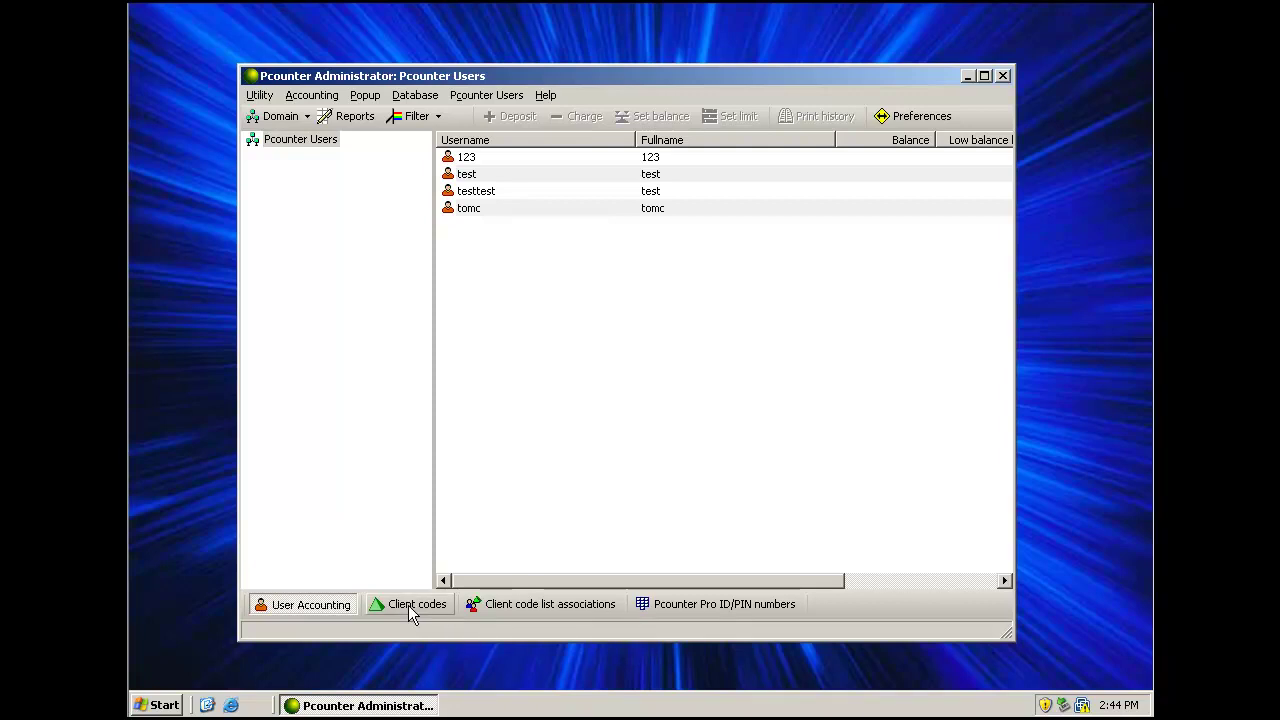
On the Client codes tab, create code 456 with description 'Test Code 2'
{"action": "left_click", "coordinate": [408, 605]}
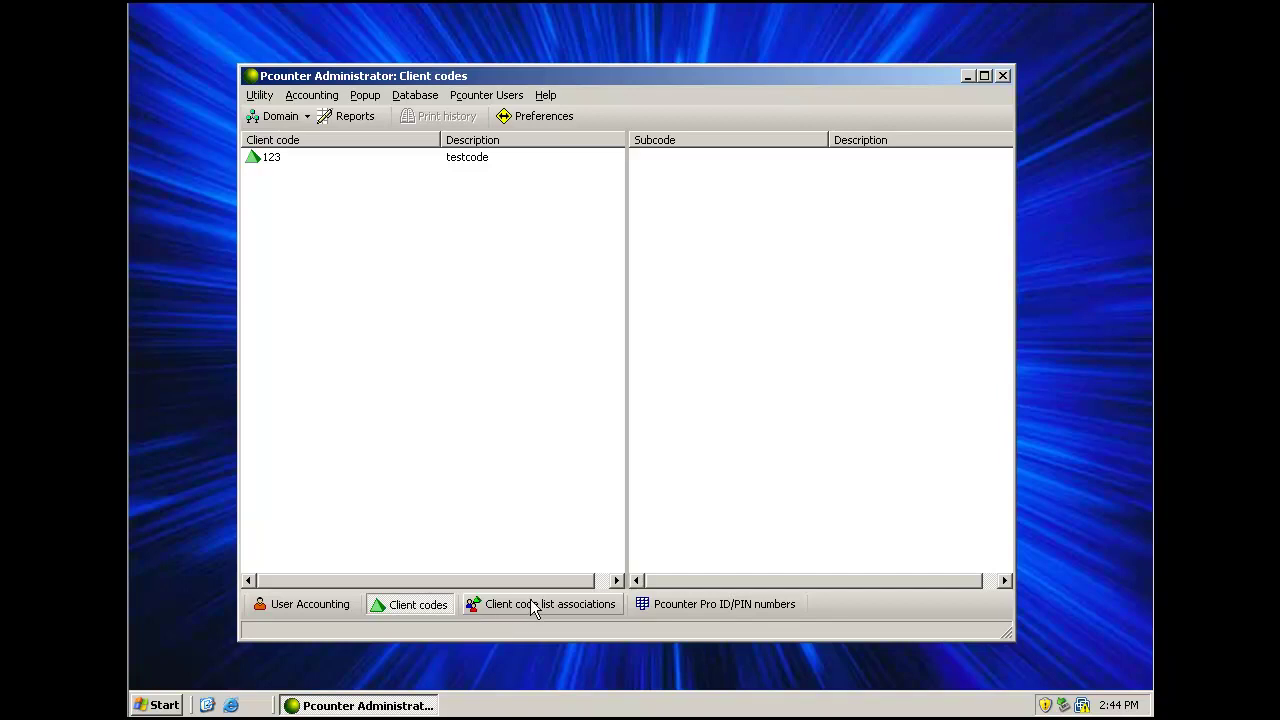
{"action": "left_click", "coordinate": [370, 96]}
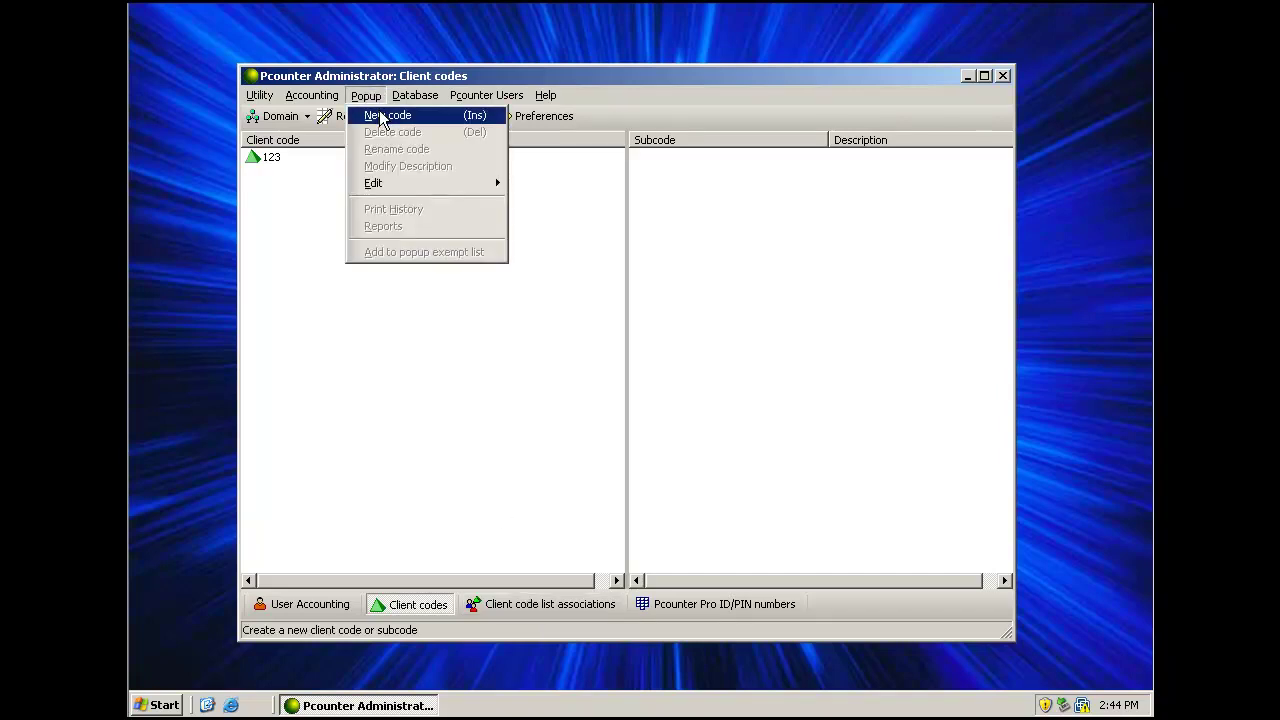
{"action": "left_click", "coordinate": [381, 116]}
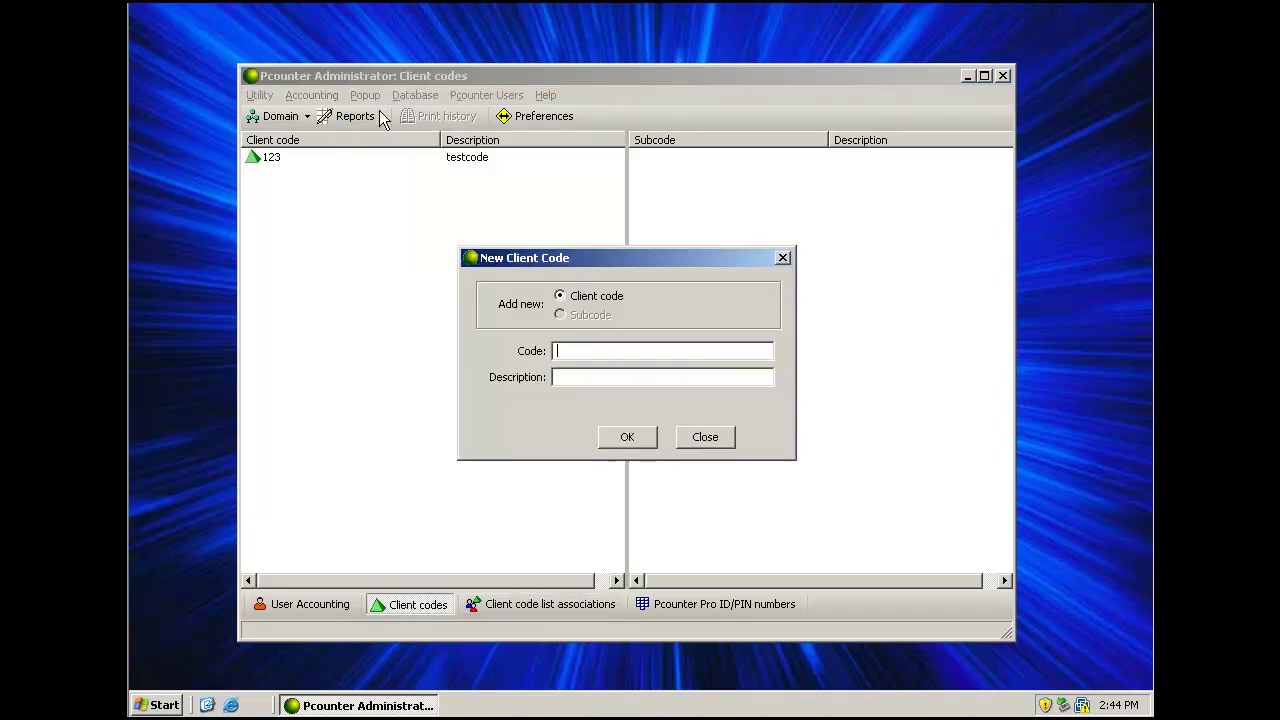
{"action": "left_click", "coordinate": [587, 353]}
{"action": "type", "text": "456"}
{"action": "key", "text": "Tab"}
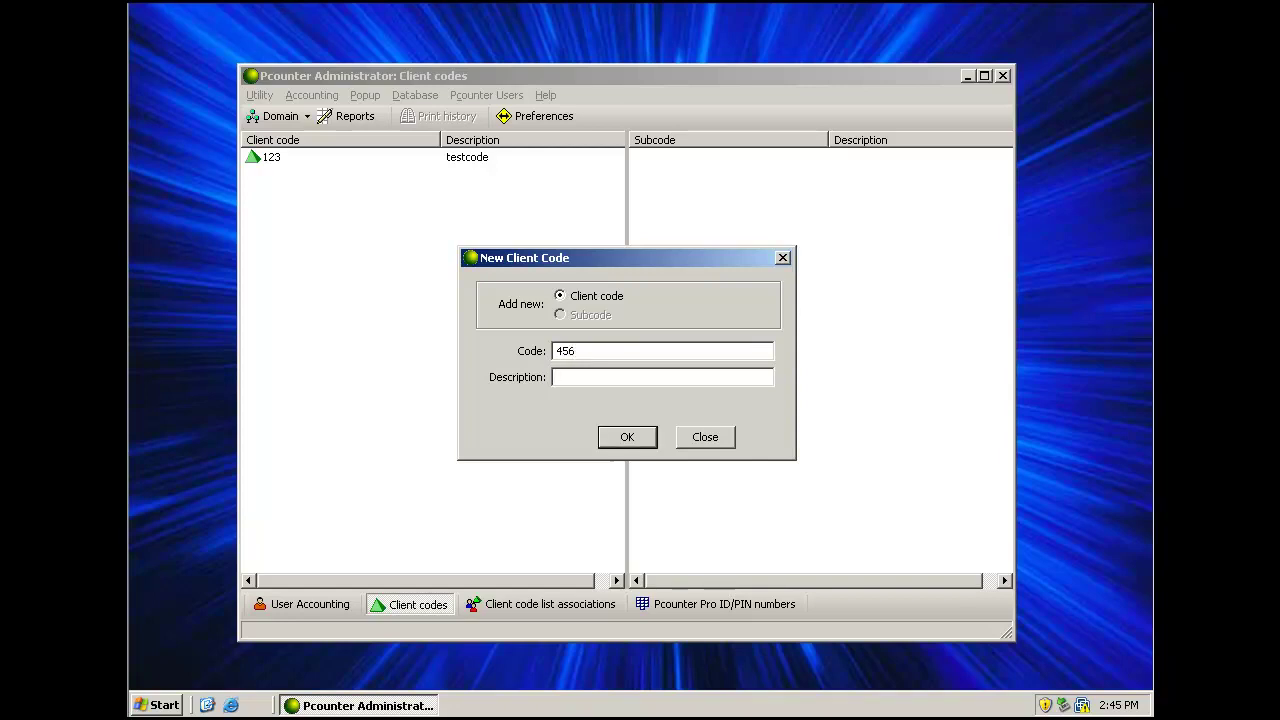
{"action": "type", "text": "Test Code 2"}
{"action": "key", "text": "Return"}
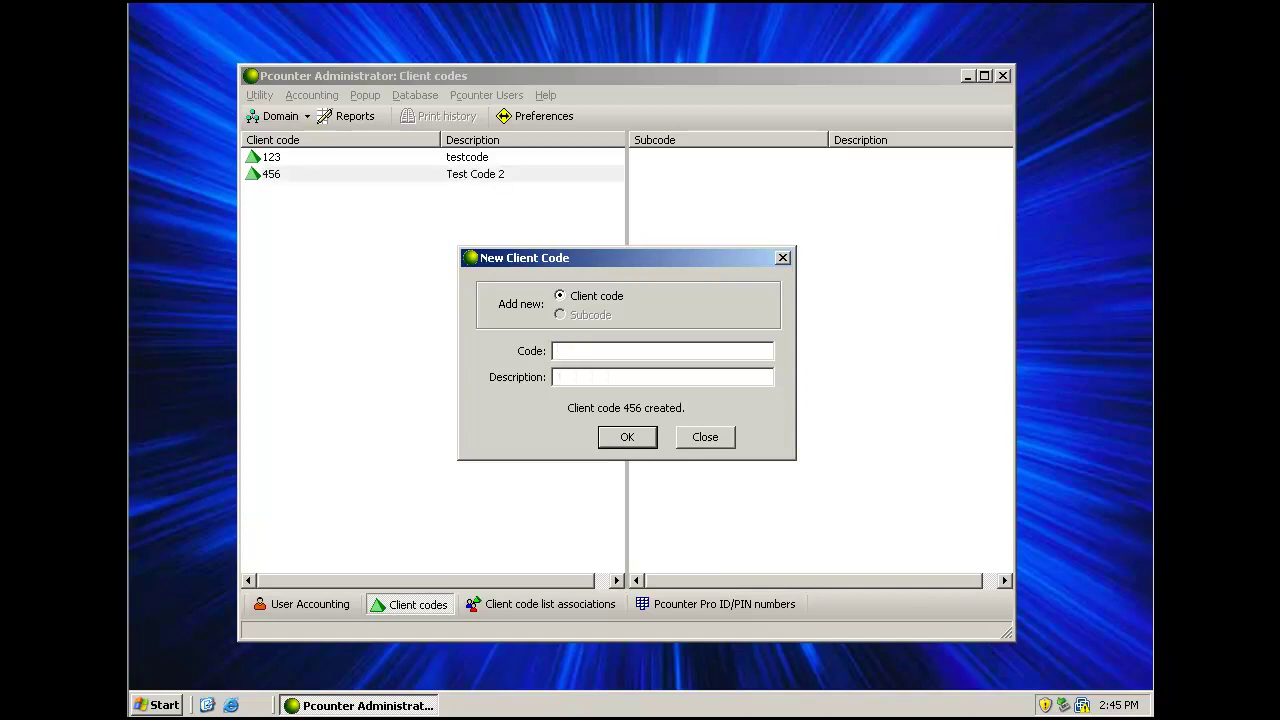
Close the client code window and reload the ANDTECHSF.com domain users in User Accounting
{"action": "left_click", "coordinate": [705, 440]}
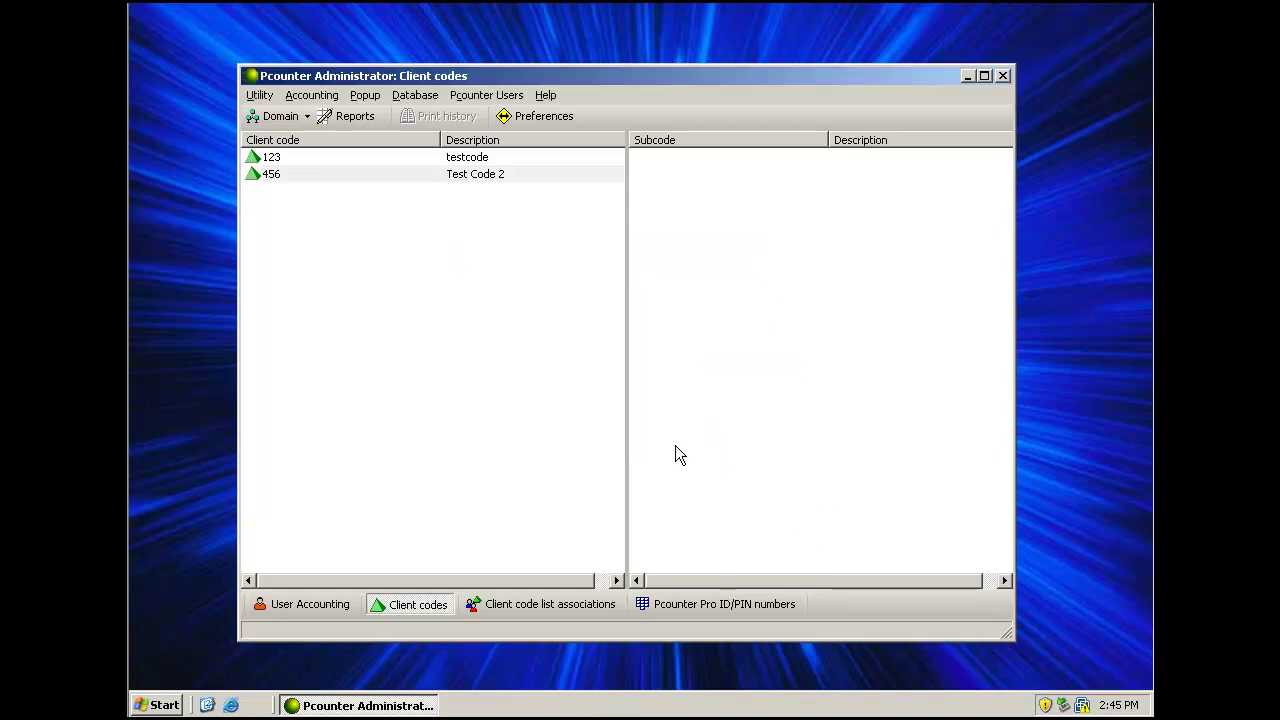
{"action": "left_click", "coordinate": [327, 603]}
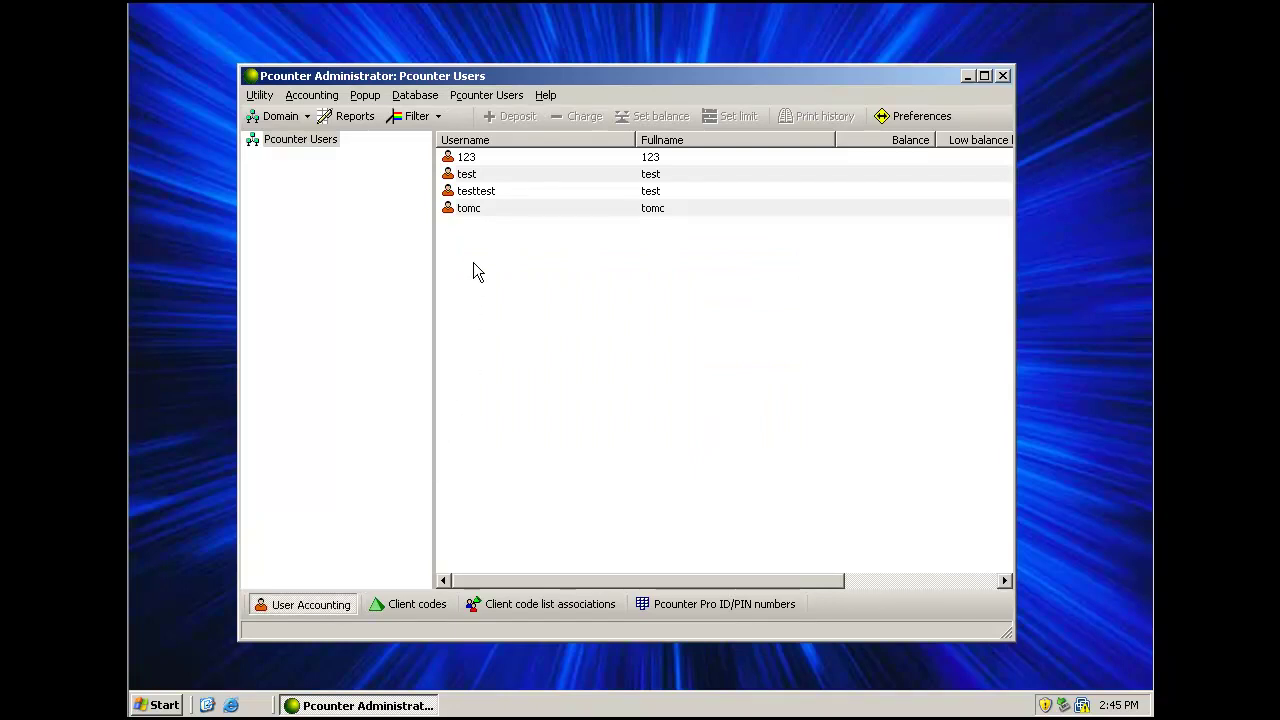
{"action": "left_click", "coordinate": [482, 208]}
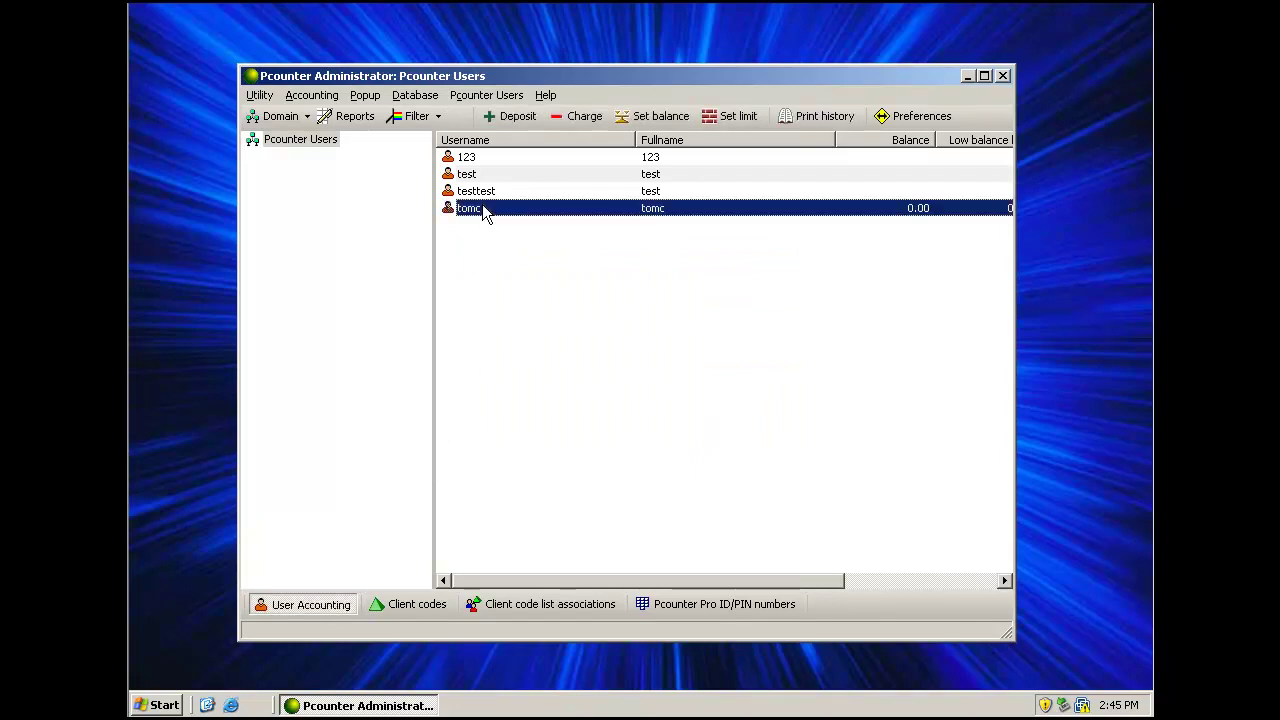
{"action": "left_click", "coordinate": [289, 119]}
{"action": "left_click", "coordinate": [299, 138]}
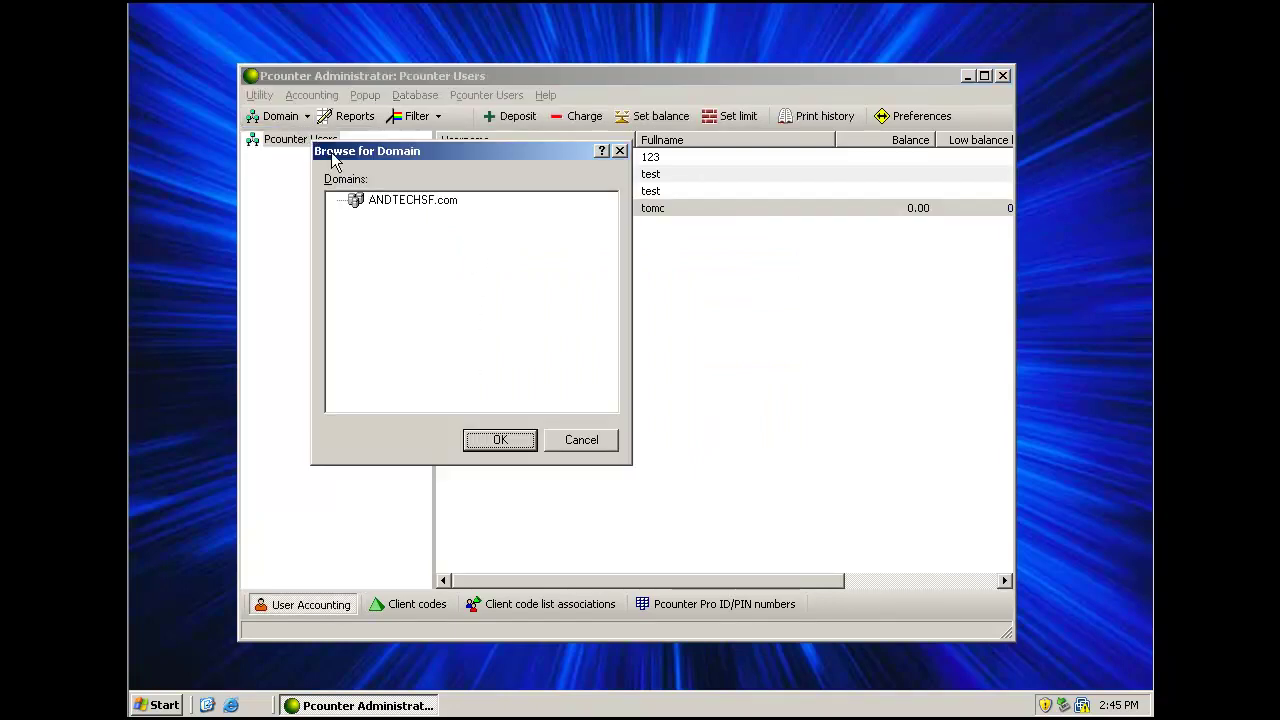
{"action": "left_click", "coordinate": [378, 202]}
{"action": "left_click", "coordinate": [503, 442]}
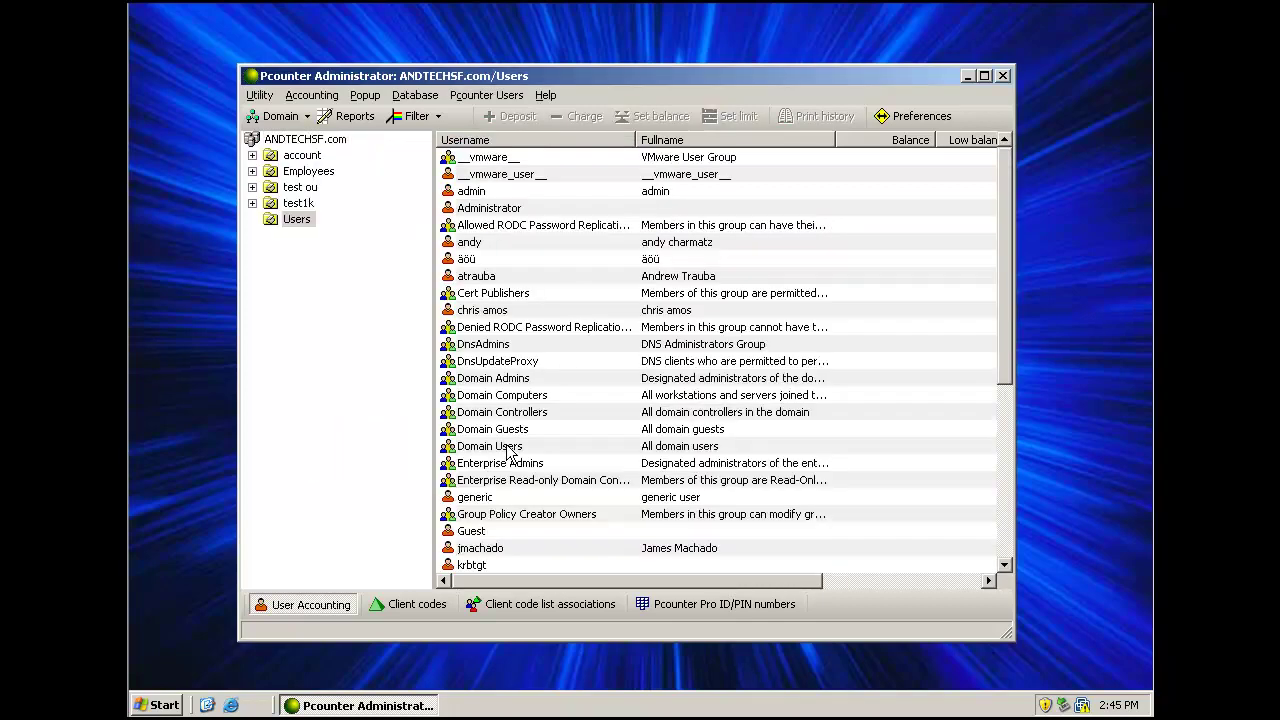
Set the selected user's auto client code to 456 from the defined client codes
{"action": "left_click", "coordinate": [478, 279]}
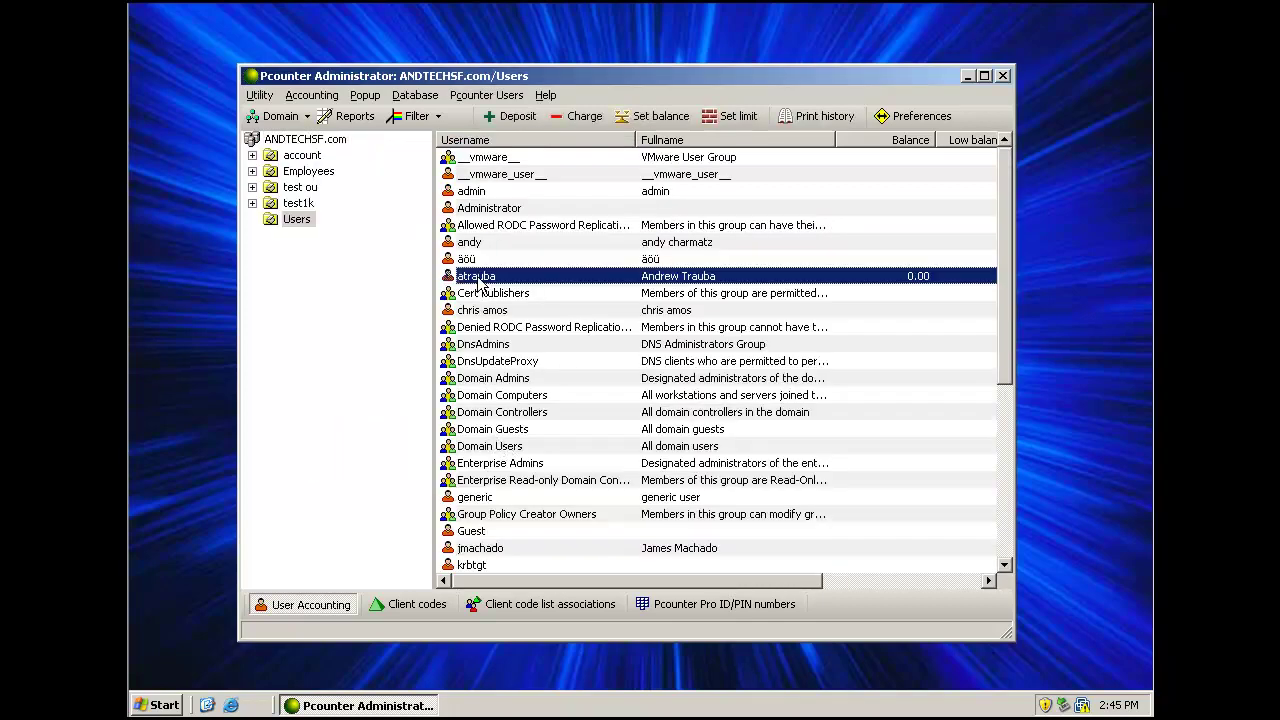
{"action": "right_click", "coordinate": [478, 283]}
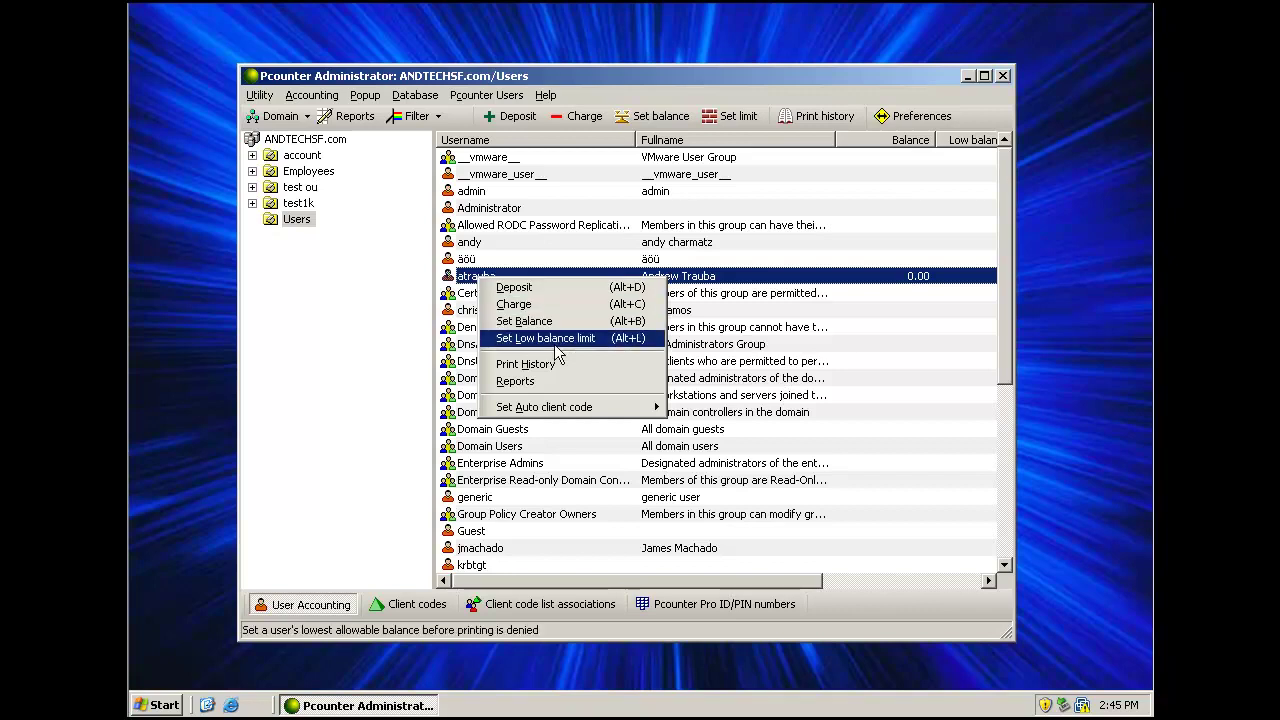
{"action": "mouse_move", "coordinate": [549, 407]}
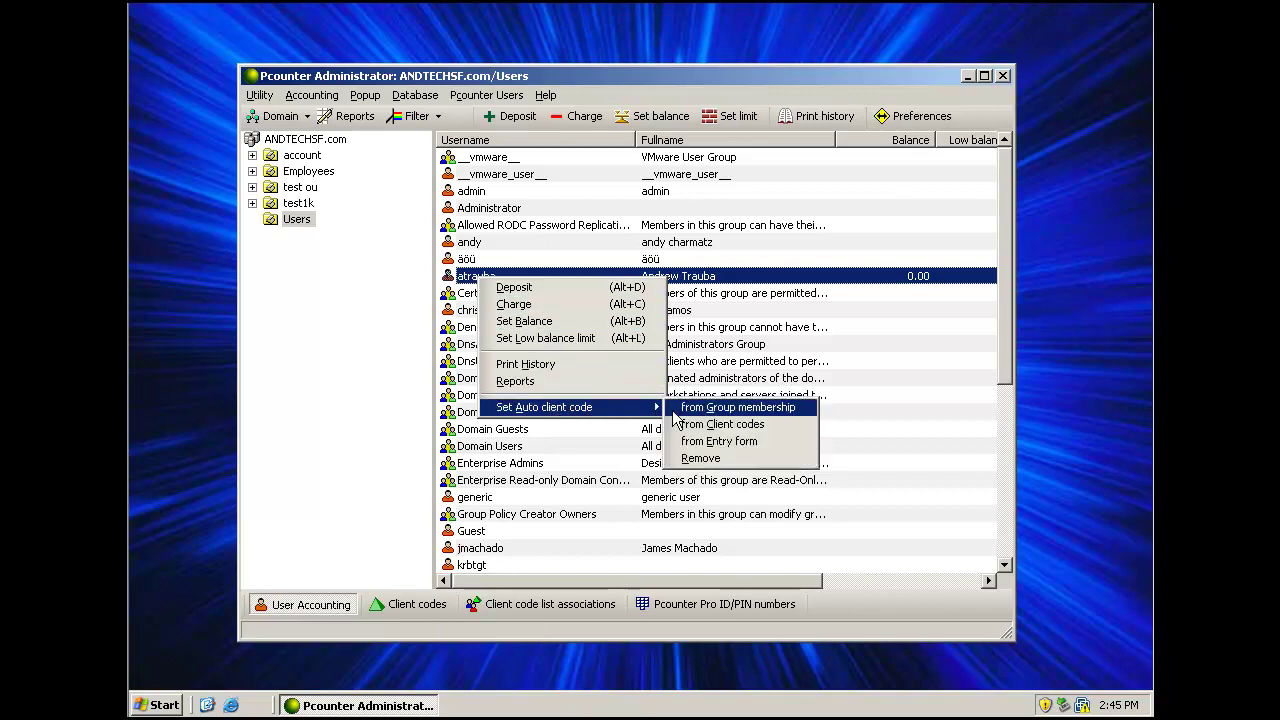
{"action": "left_click", "coordinate": [714, 426]}
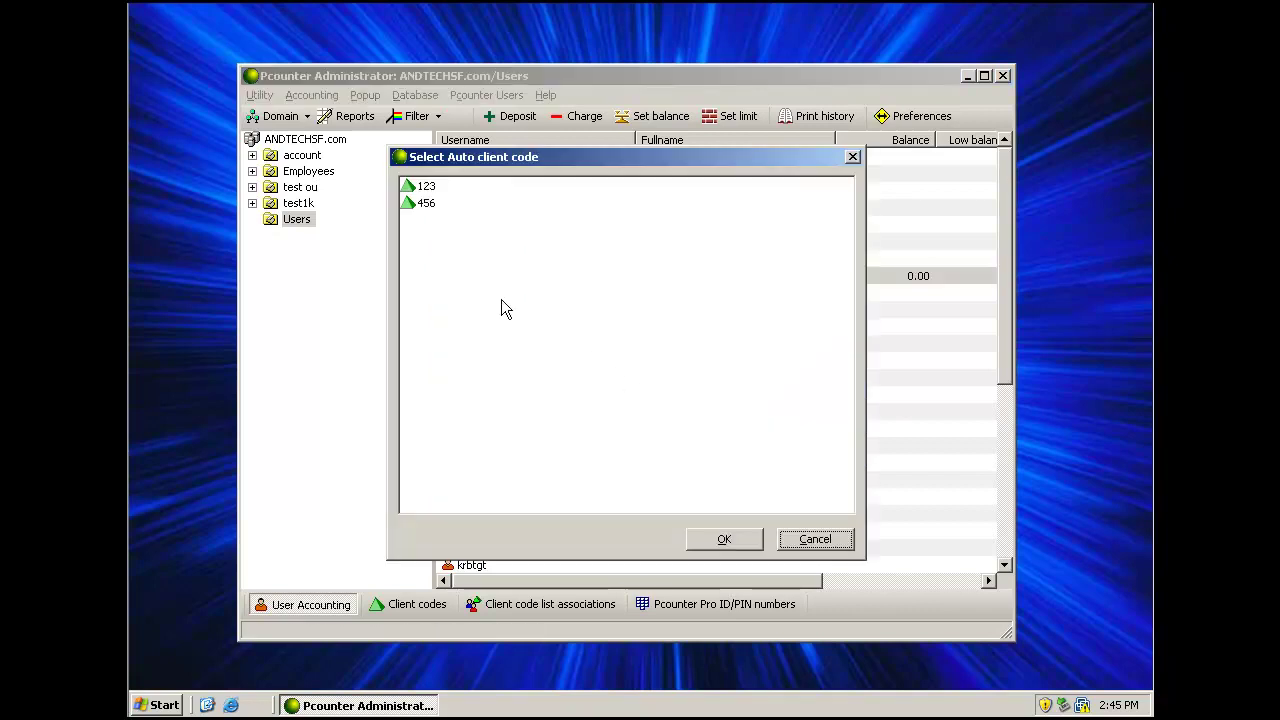
{"action": "left_click", "coordinate": [426, 204]}
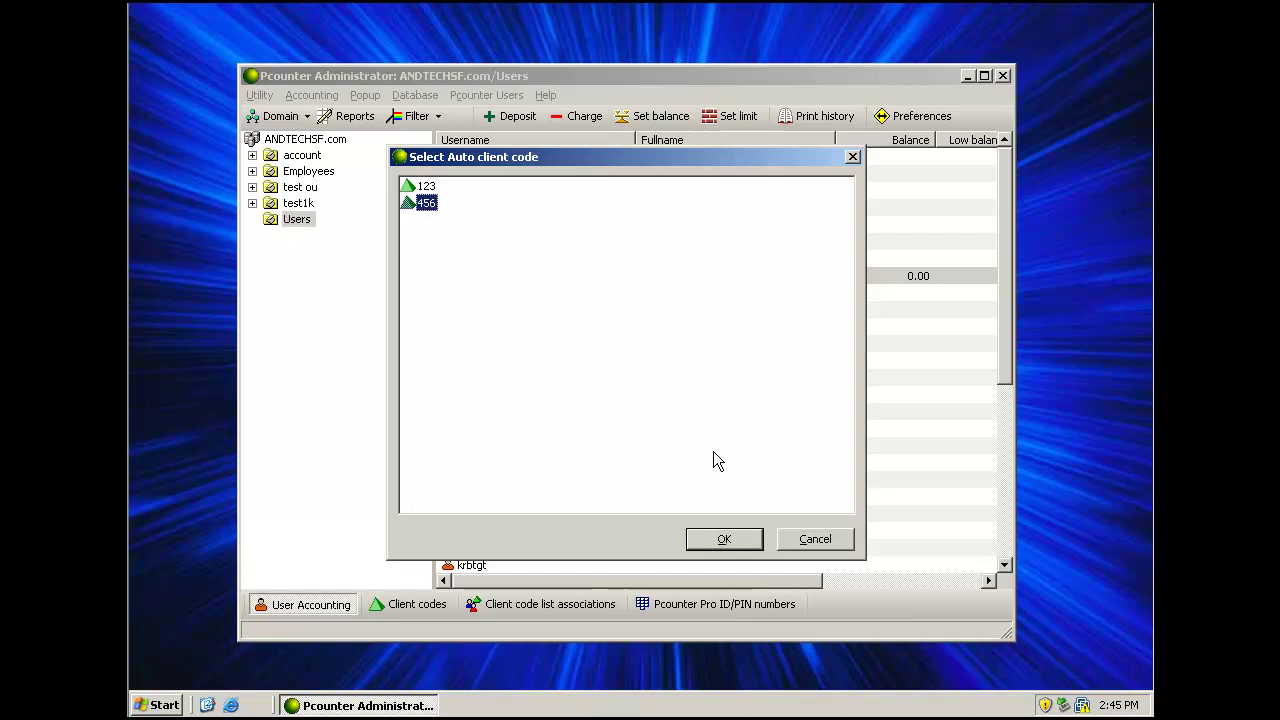
{"action": "left_click", "coordinate": [733, 540]}
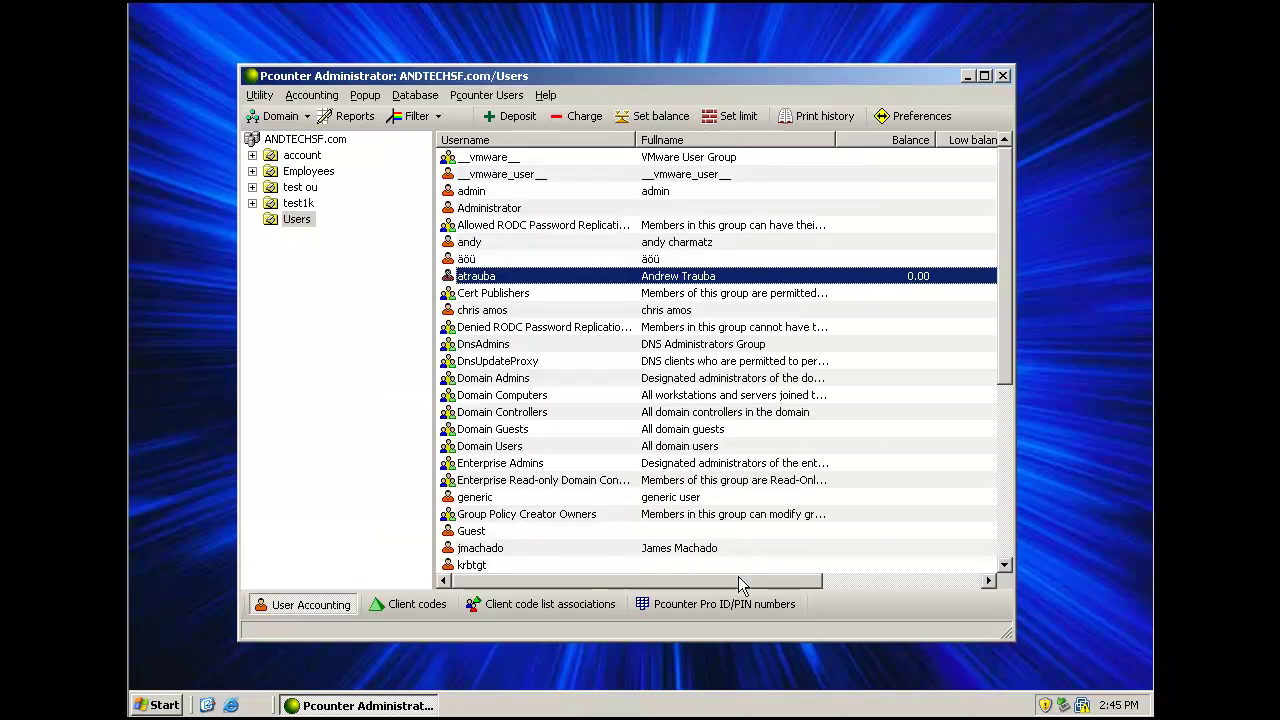
Scroll right to reveal the Auto client code column showing 456 for the user
{"action": "left_click_drag", "start_coordinate": [740, 585], "coordinate": [948, 594]}
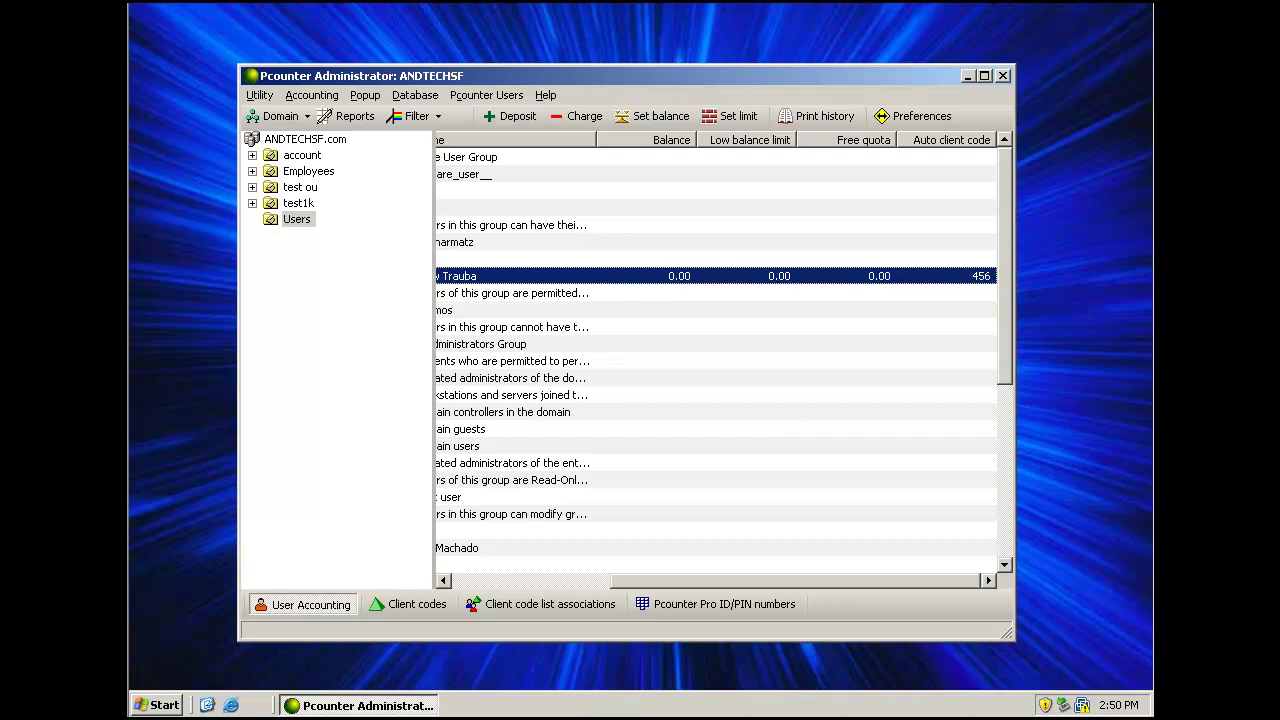
Open the Client code list associations view
{"action": "left_click", "coordinate": [539, 607]}
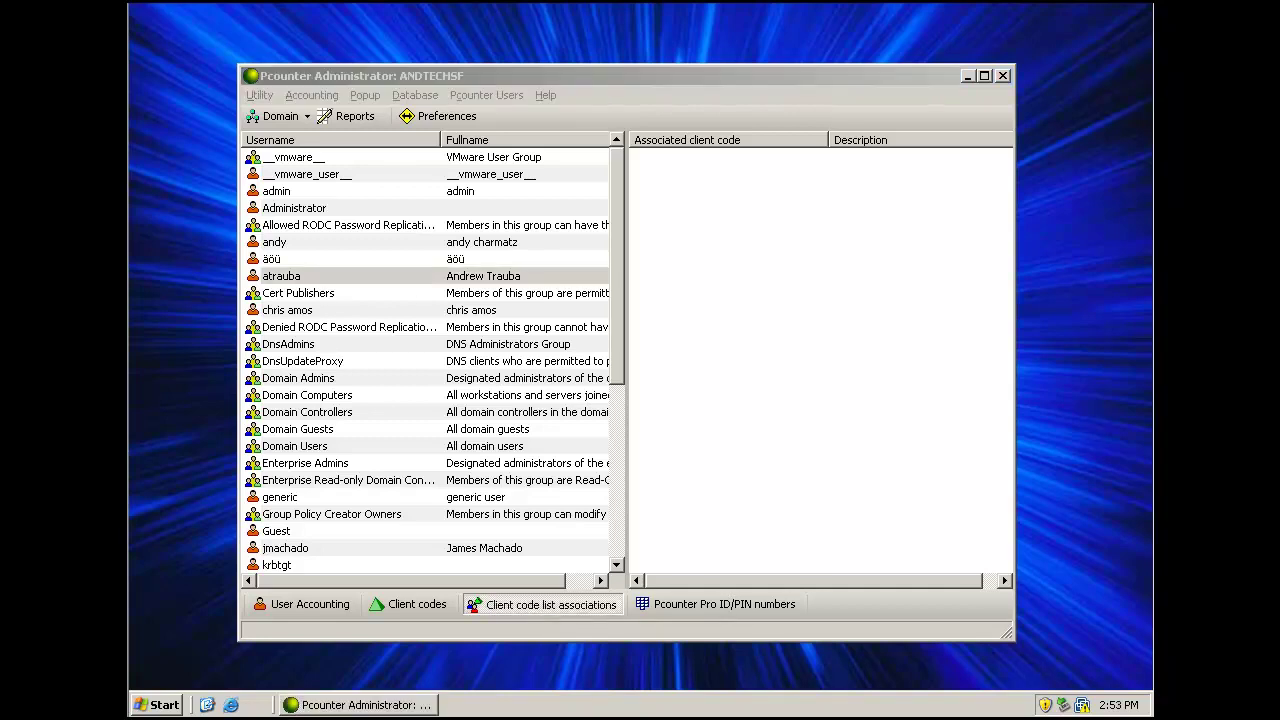
Associate client codes 123 and 456 with the user listed after äöü
{"action": "right_click", "coordinate": [348, 277]}
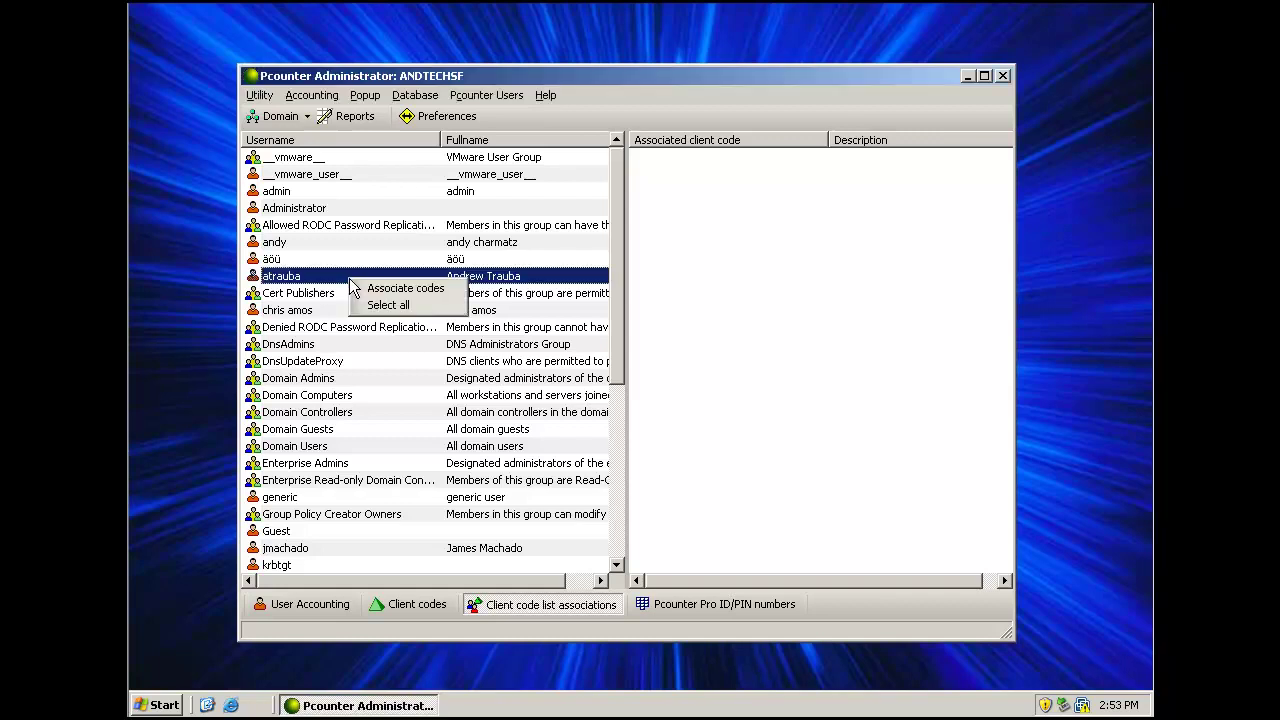
{"action": "left_click", "coordinate": [386, 289]}
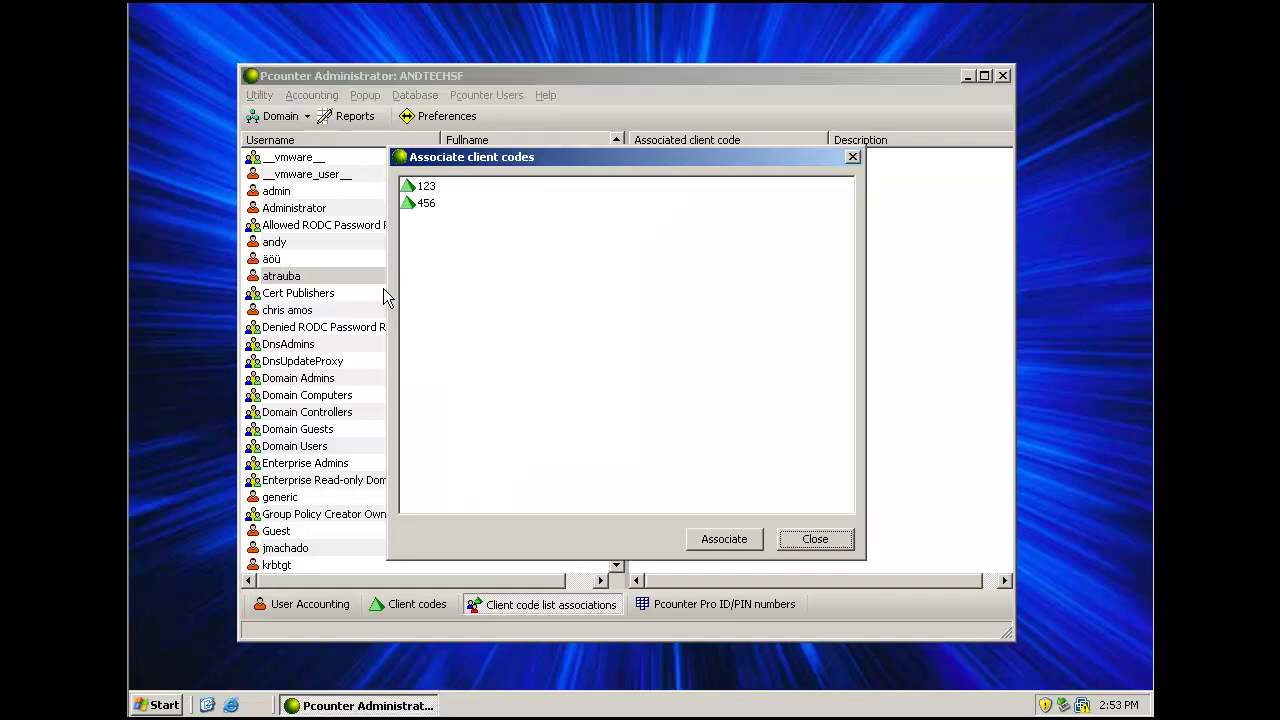
{"action": "left_click_drag", "start_coordinate": [606, 290], "coordinate": [320, 100]}
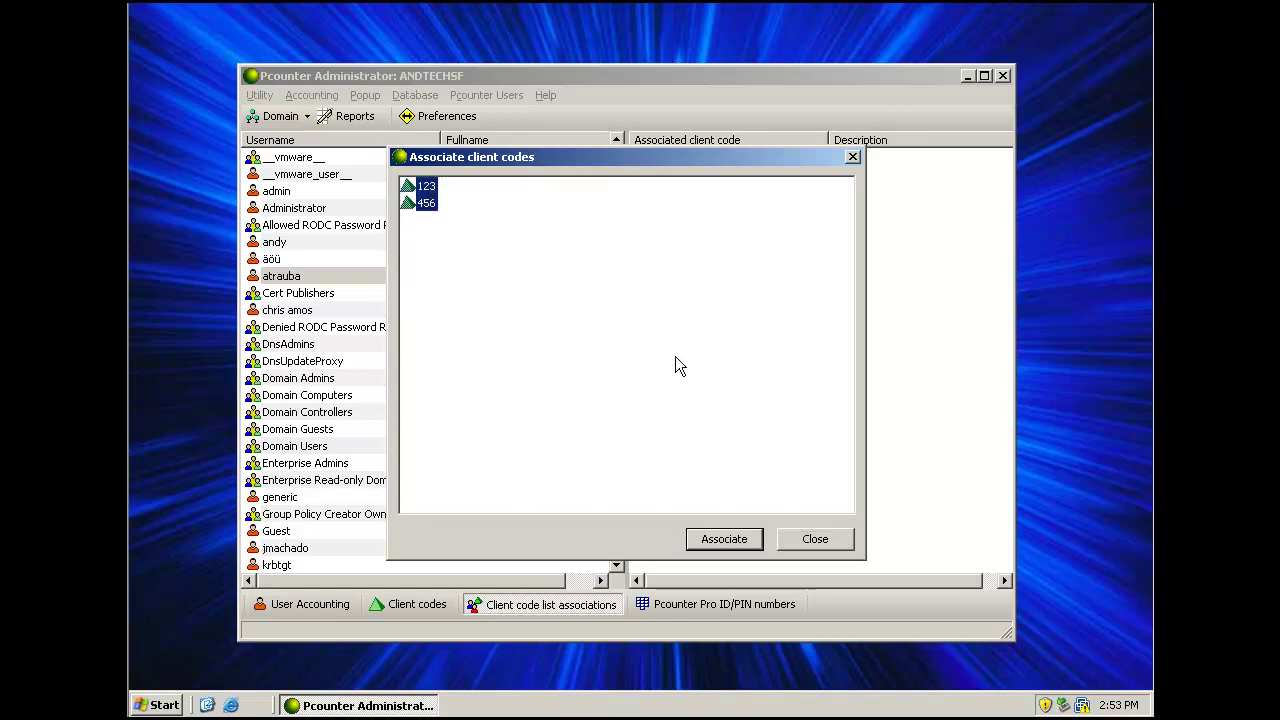
{"action": "left_click", "coordinate": [752, 542]}
{"action": "left_click", "coordinate": [818, 538]}
Reselect the user to confirm codes 123 and 456 are associated
{"action": "left_click_drag", "start_coordinate": [748, 199], "coordinate": [695, 165]}
{"action": "left_click", "coordinate": [303, 258]}
{"action": "left_click", "coordinate": [310, 281]}
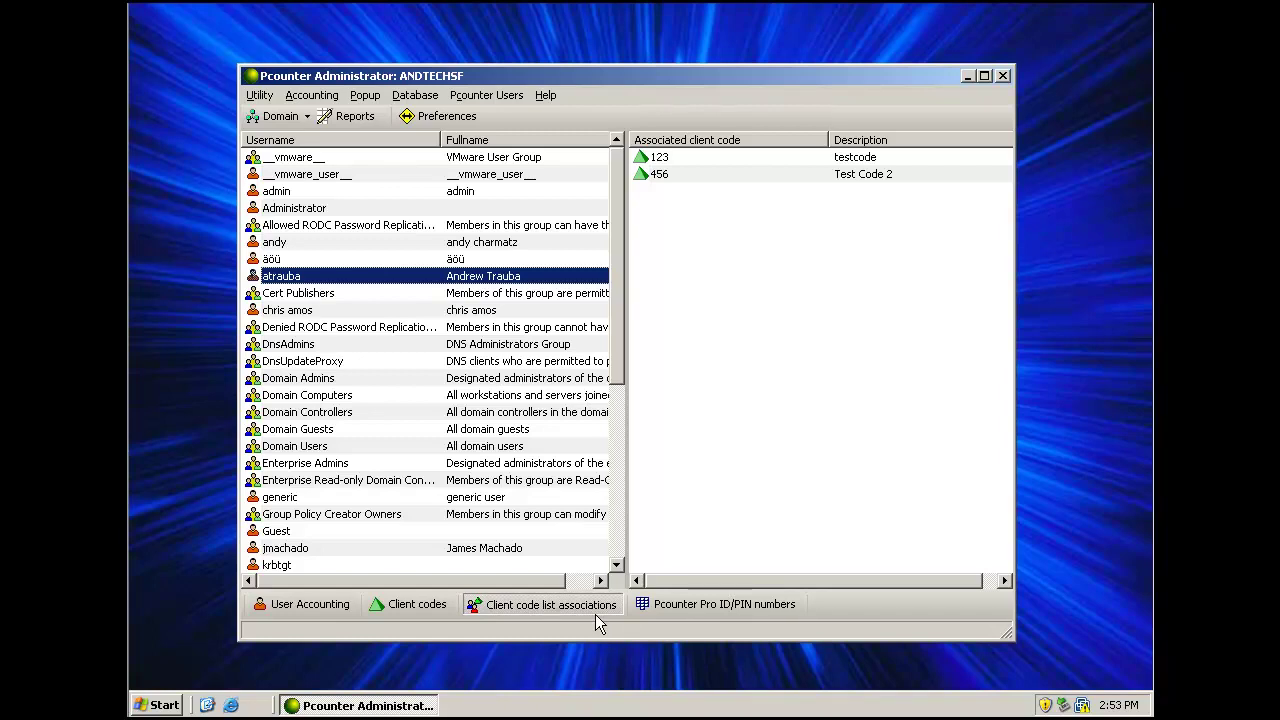
{"action": "left_click_drag", "start_coordinate": [684, 210], "coordinate": [660, 150]}
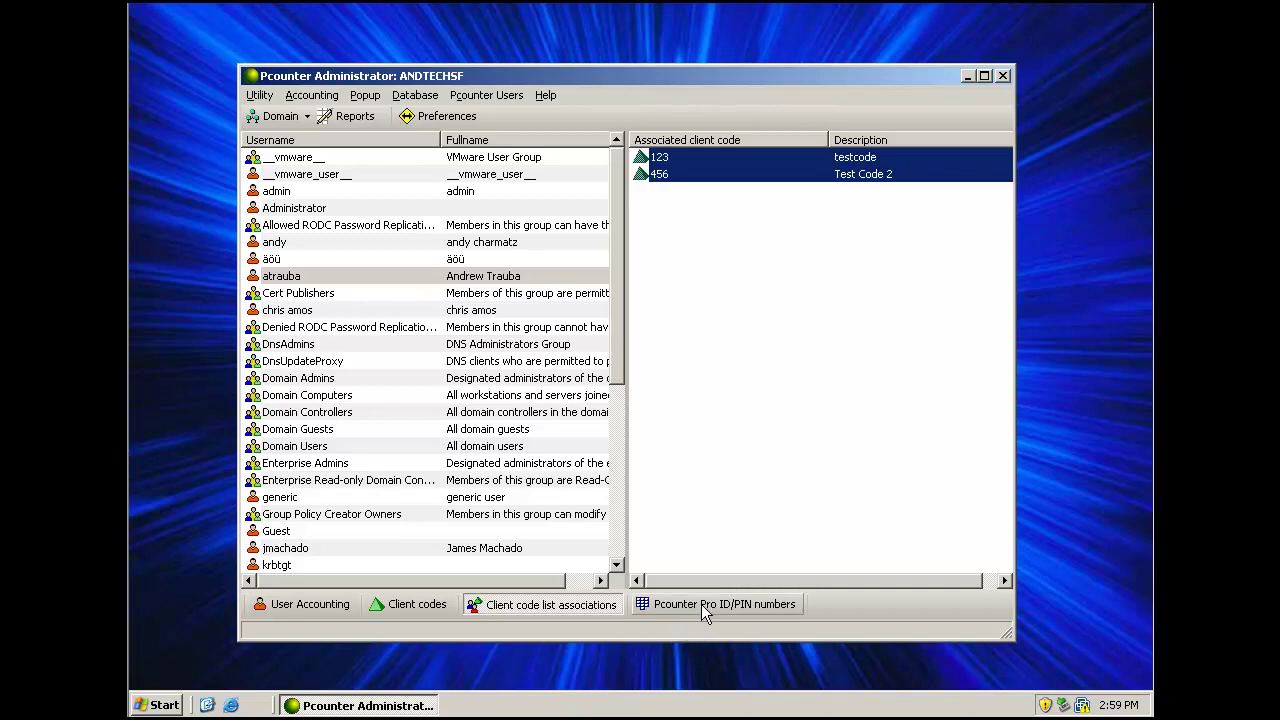
Open the Pcounter Pro ID/PIN numbers view and select the user to receive an ID
{"action": "left_click", "coordinate": [701, 604]}
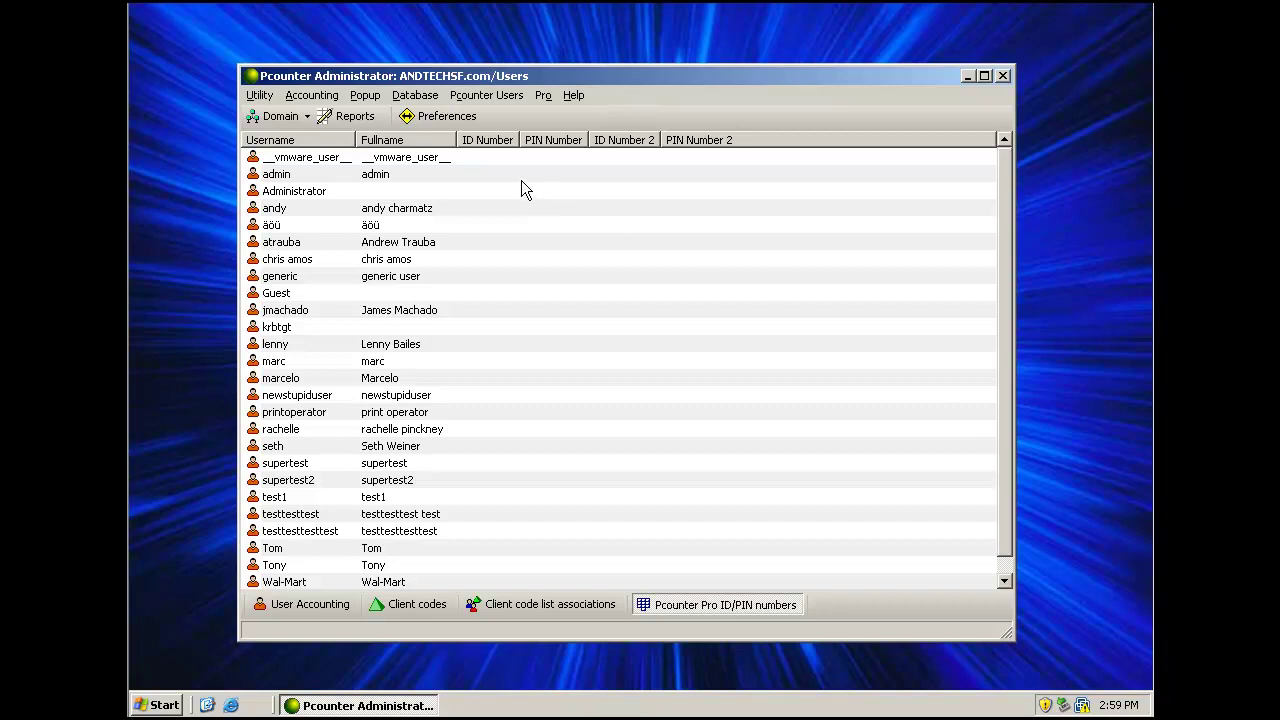
{"action": "left_click", "coordinate": [320, 248]}
Assign ID Number 123 to the user listed just after äöü
{"action": "right_click", "coordinate": [322, 252]}
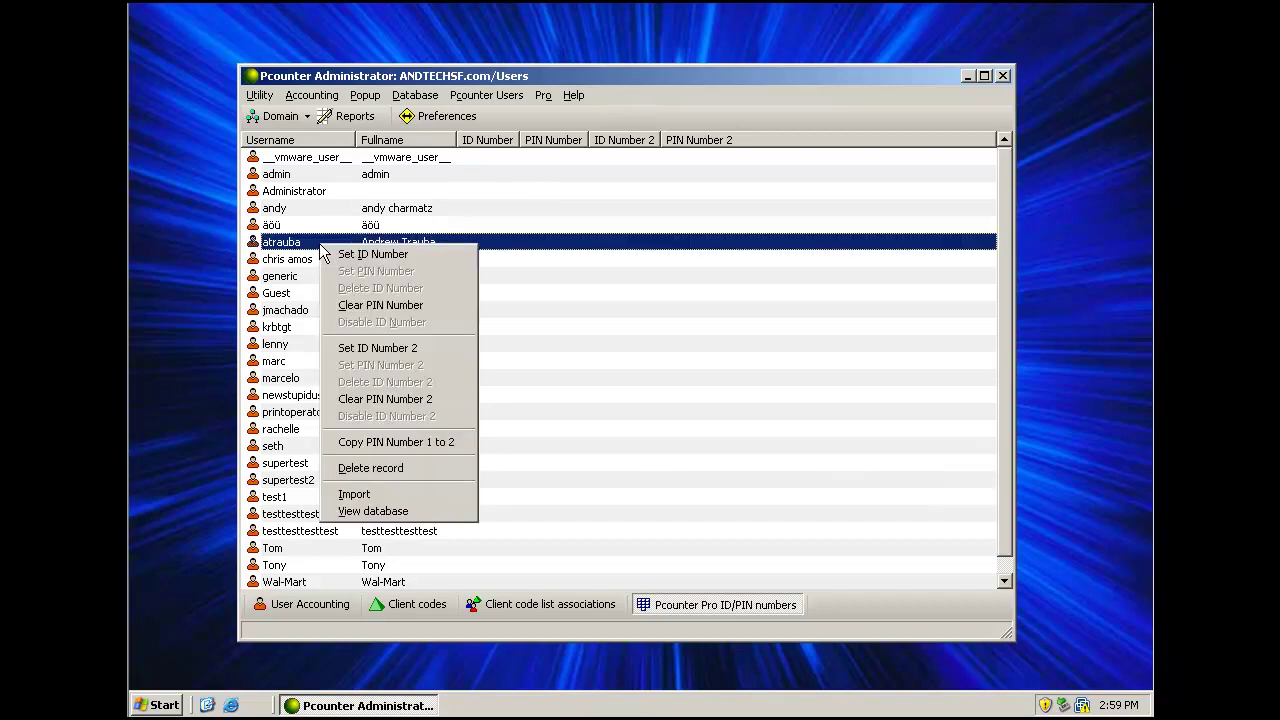
{"action": "left_click", "coordinate": [378, 256]}
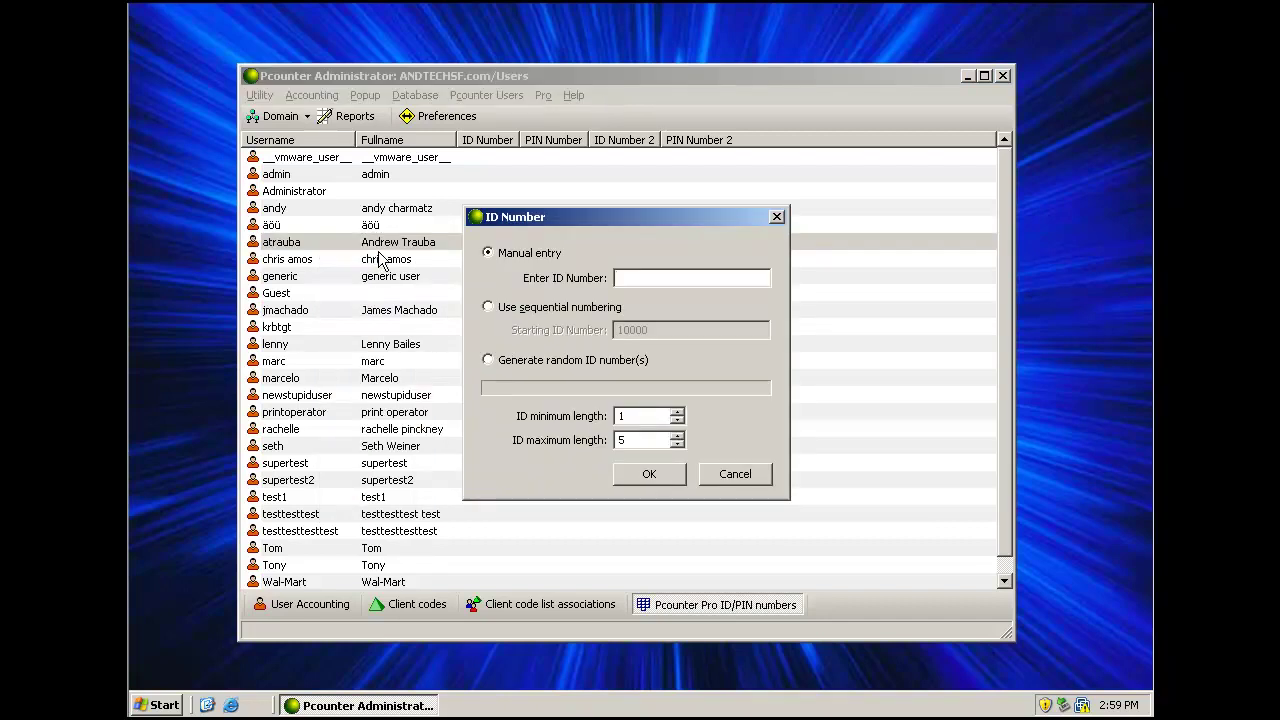
{"action": "type", "text": "123"}
{"action": "left_click", "coordinate": [646, 476]}
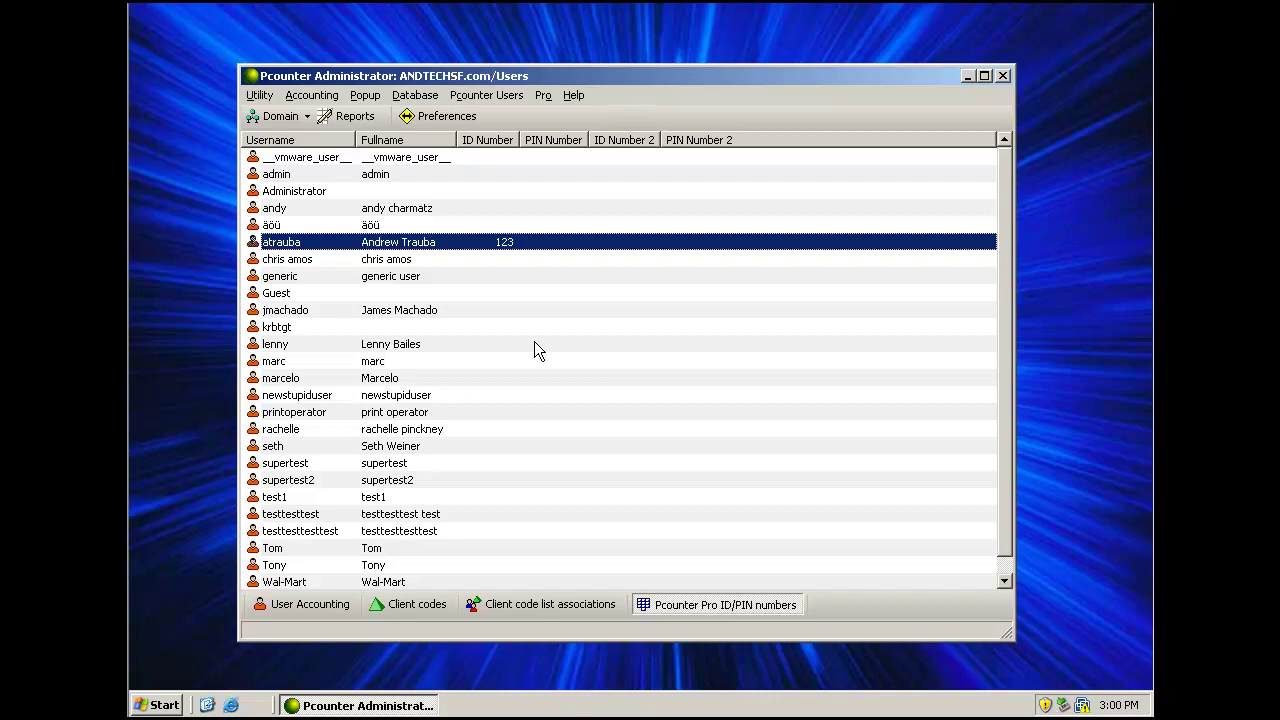
Open the Database ID number import and cancel it without changes
{"action": "left_click", "coordinate": [414, 95]}
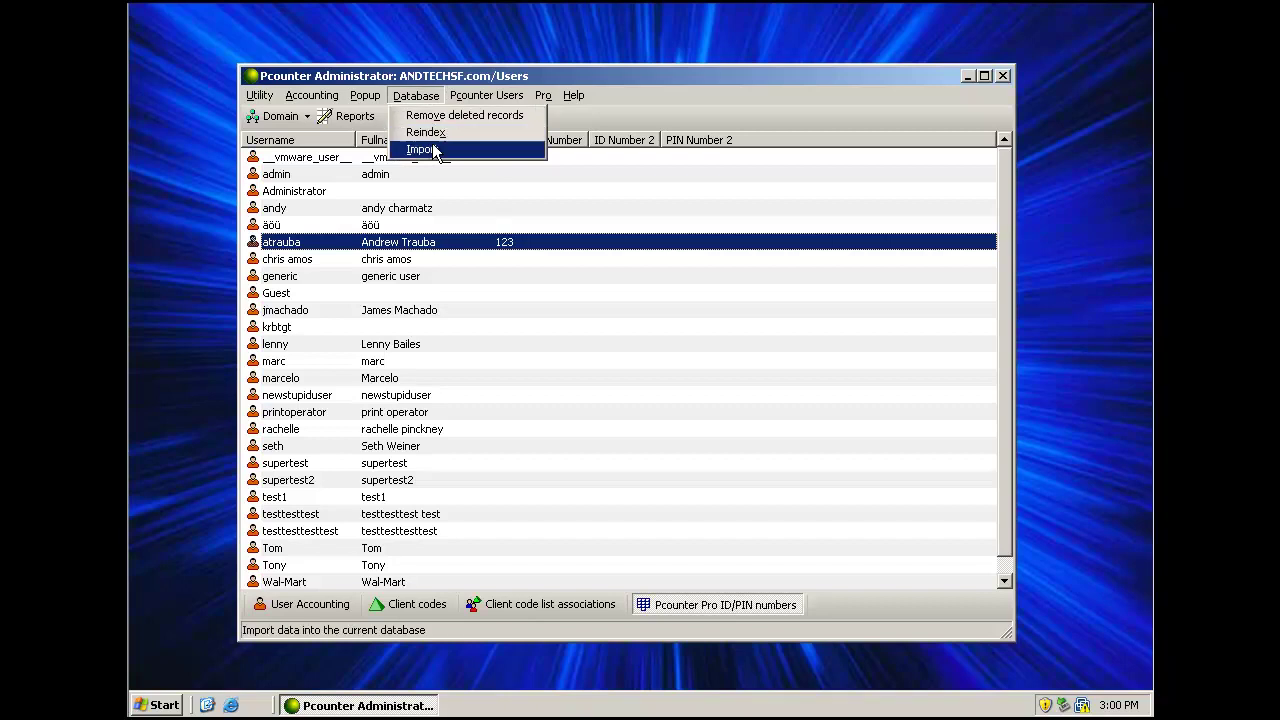
{"action": "left_click", "coordinate": [435, 150]}
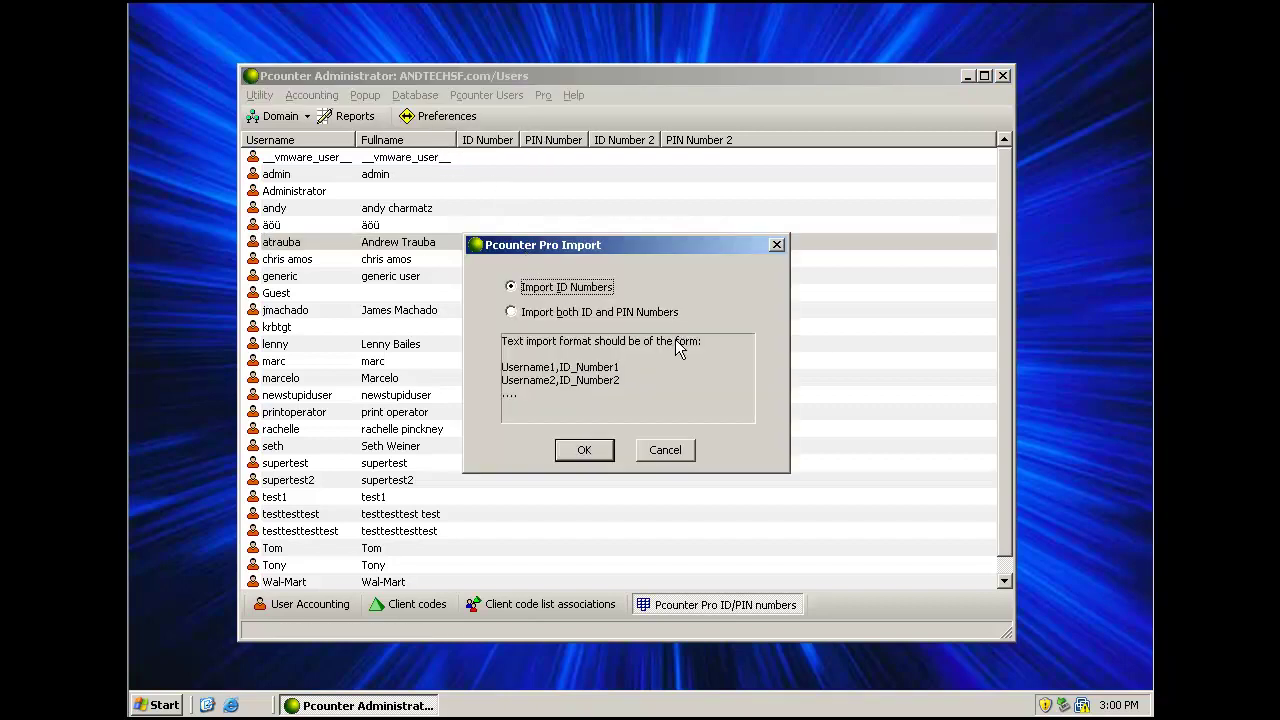
{"action": "left_click", "coordinate": [664, 446]}
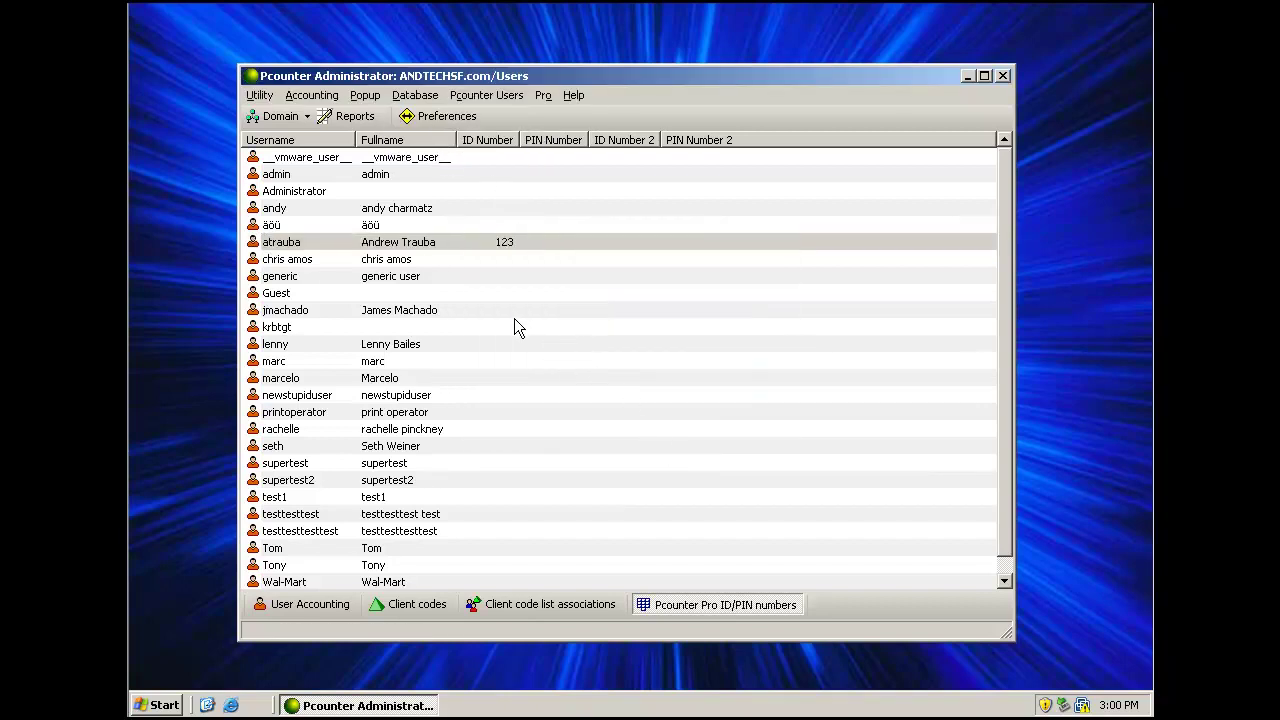
Assign ID Number 456 to the next user in the list
{"action": "left_click", "coordinate": [444, 264]}
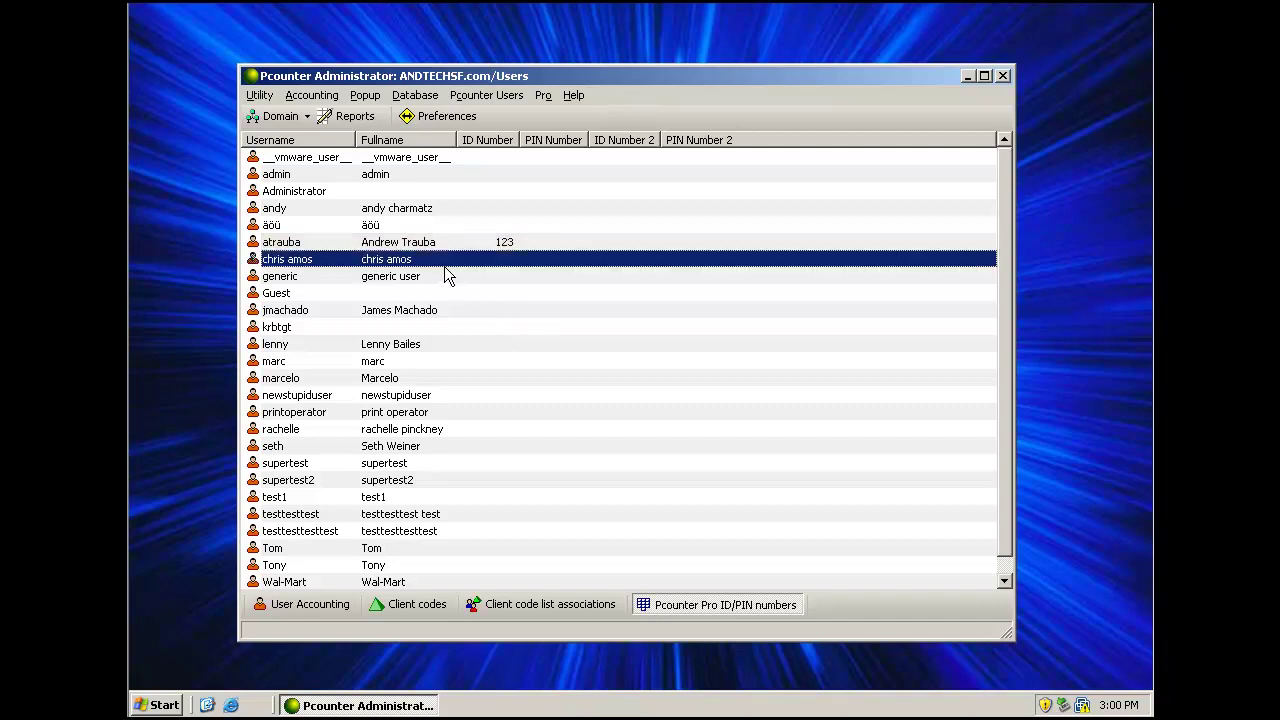
{"action": "right_click", "coordinate": [444, 266]}
{"action": "left_click", "coordinate": [490, 275]}
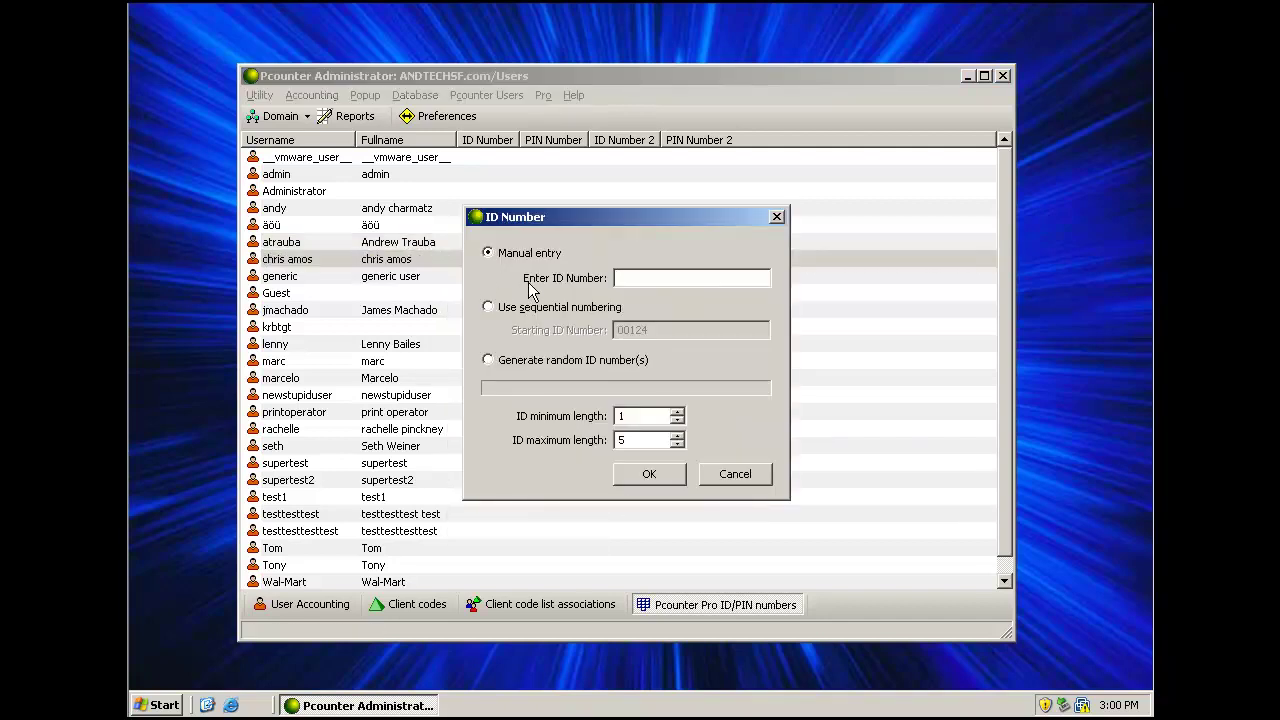
{"action": "type", "text": "456"}
{"action": "key", "text": "Return"}
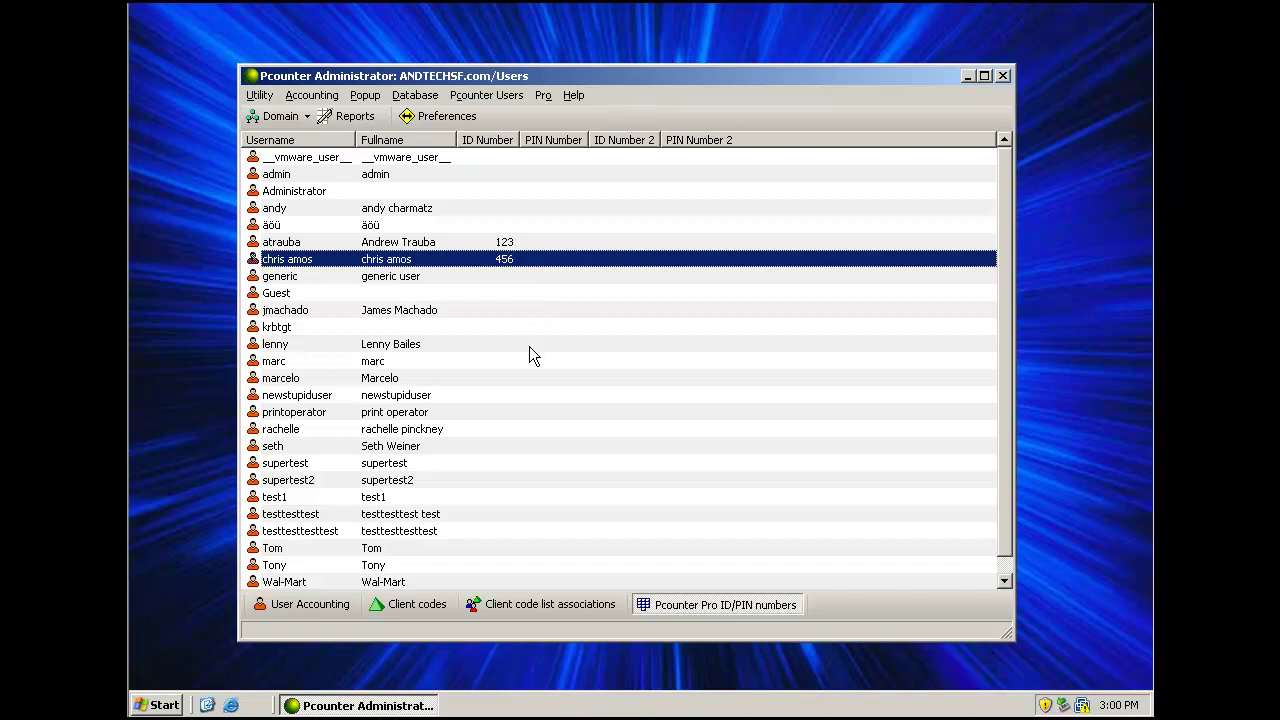
Select all users and generate random ID numbers for them, then clear the selection
{"action": "key", "text": "ctrl+a"}
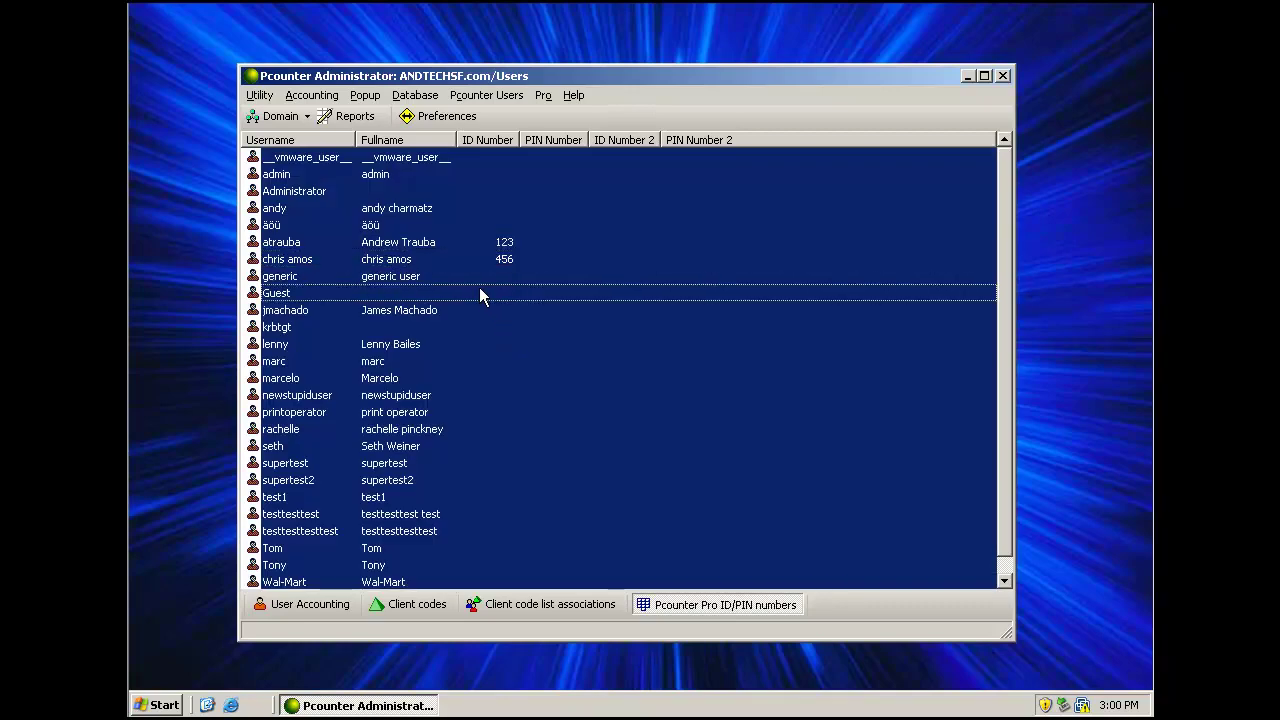
{"action": "right_click", "coordinate": [478, 287]}
{"action": "left_click", "coordinate": [500, 294]}
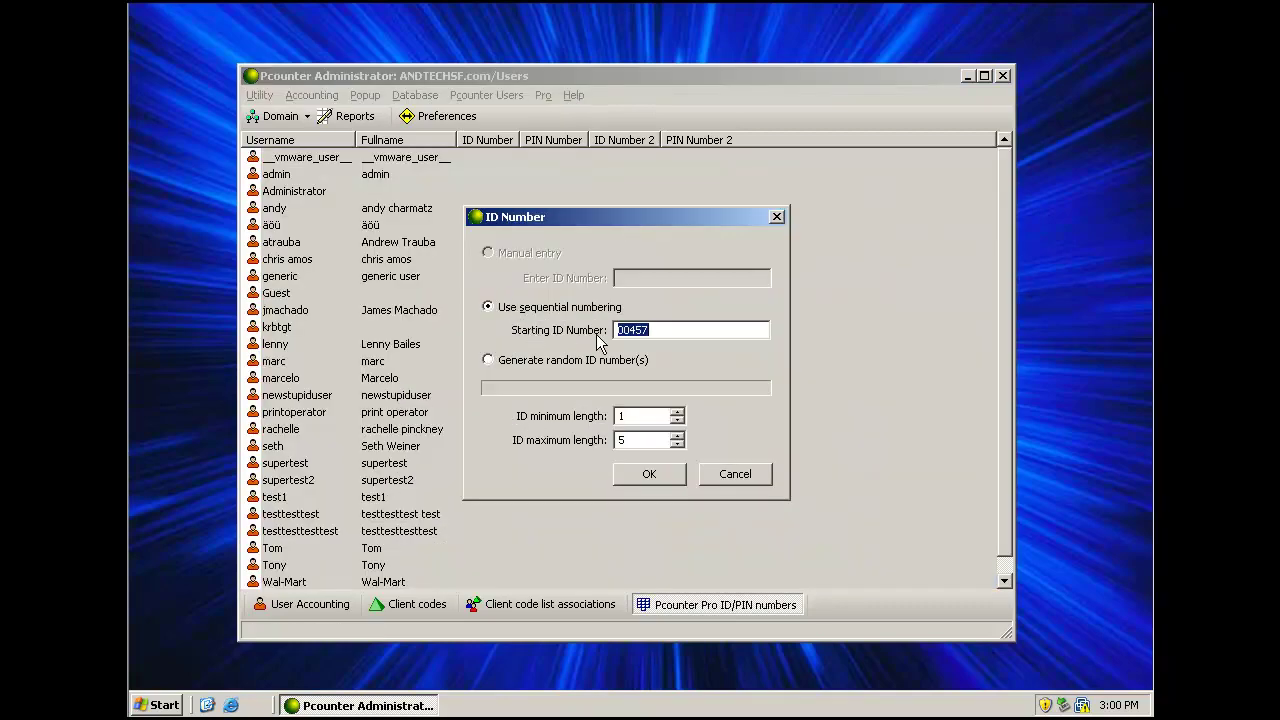
{"action": "left_click", "coordinate": [517, 359]}
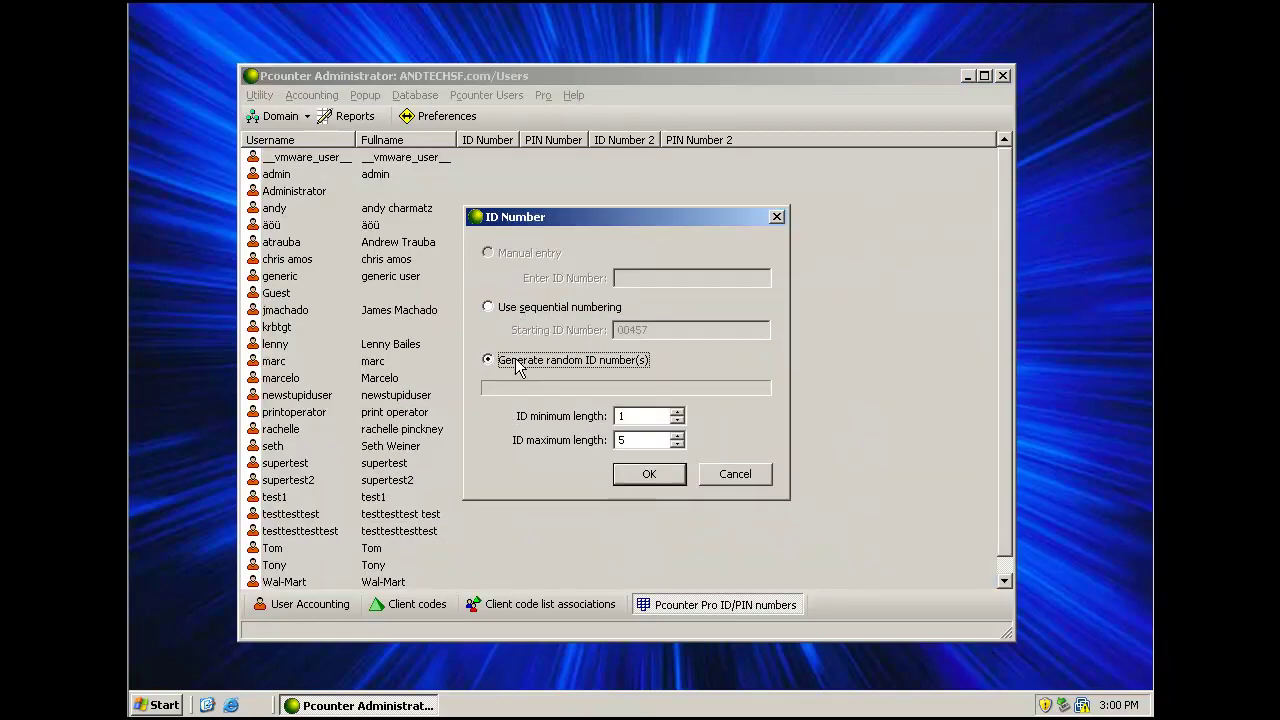
{"action": "left_click", "coordinate": [646, 473]}
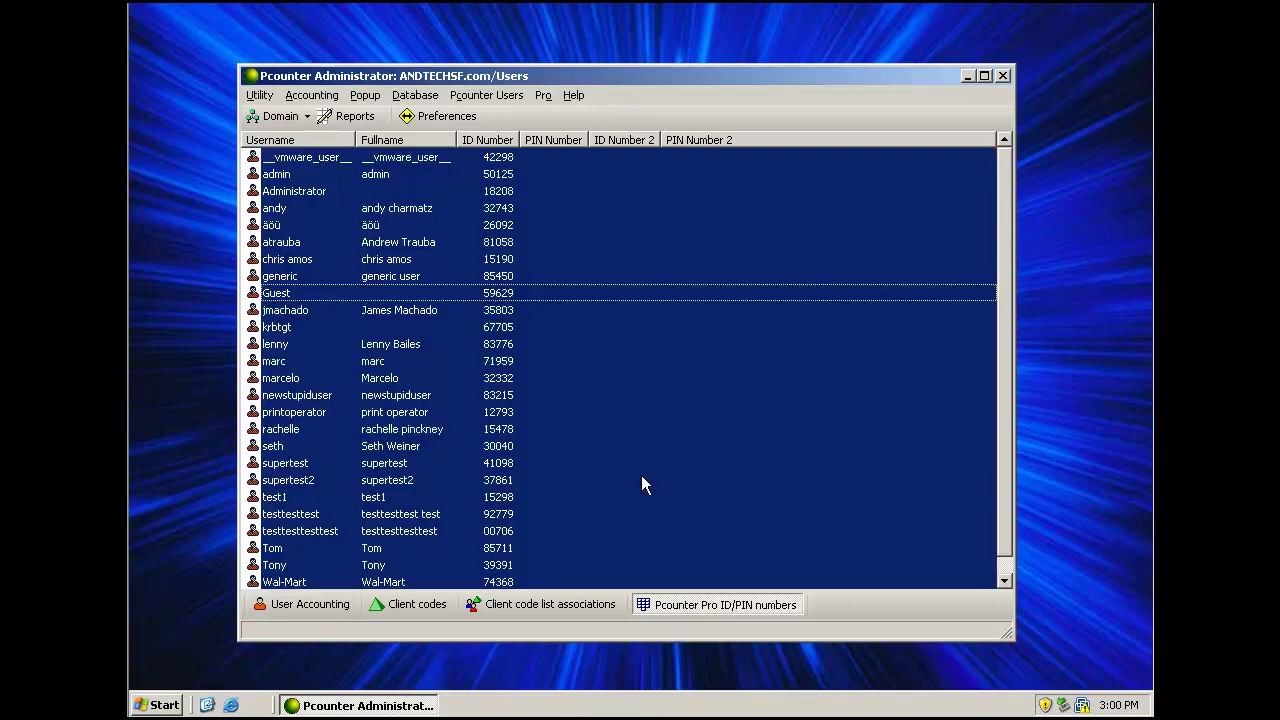
{"action": "left_click", "coordinate": [536, 392]}
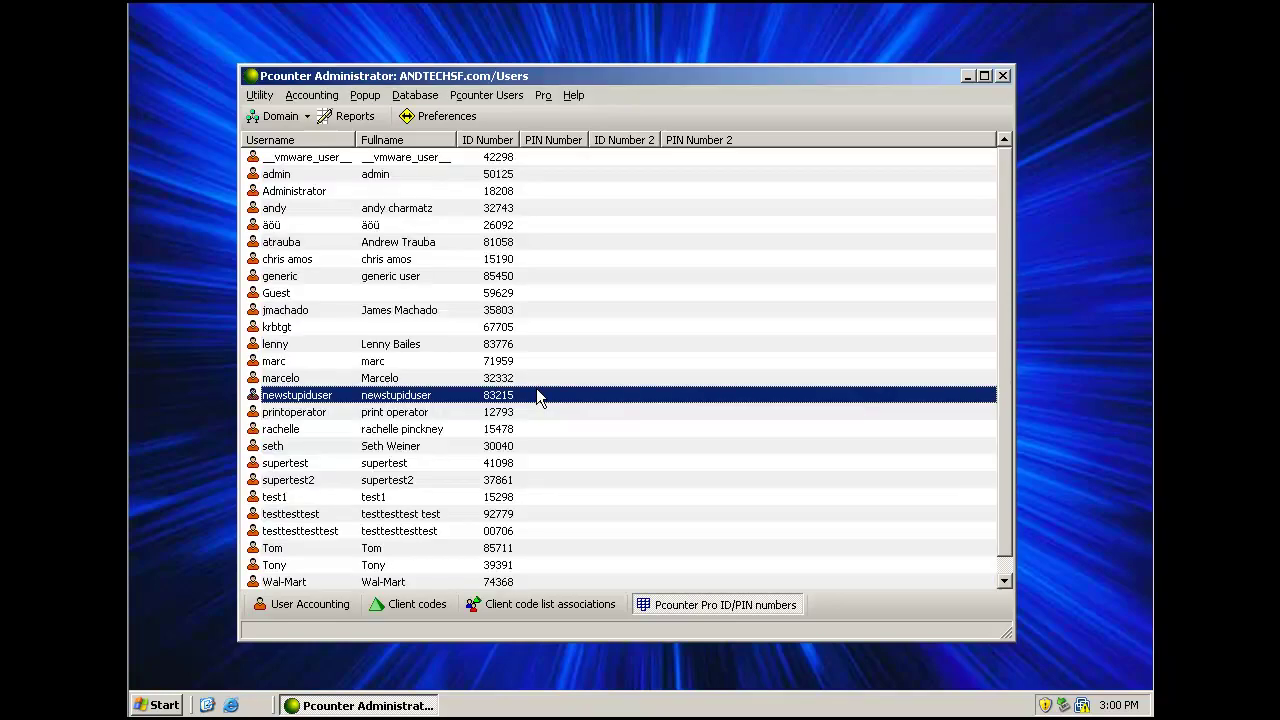